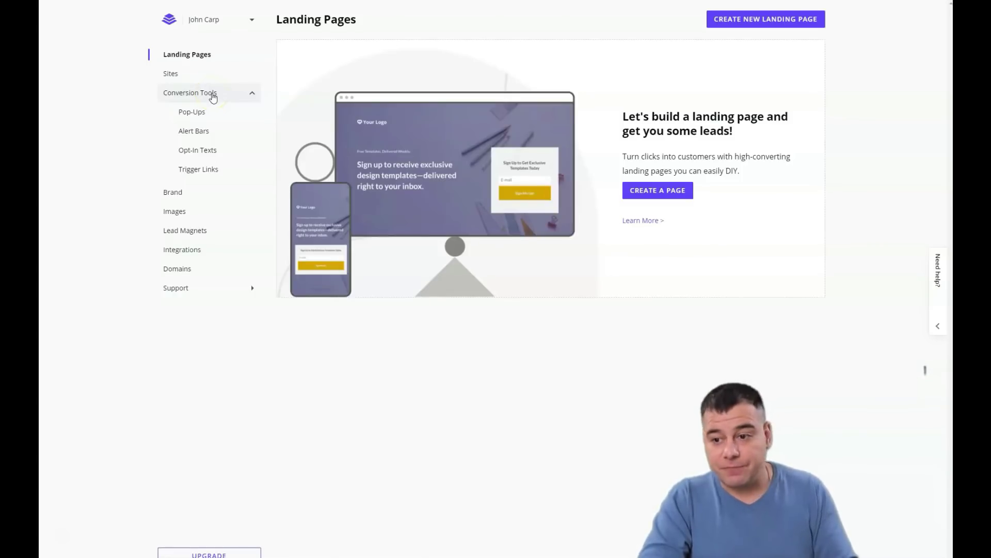
# - Start creating a landing page and browse the template gallery sorted by conversion rate
pyautogui.click(666, 187)
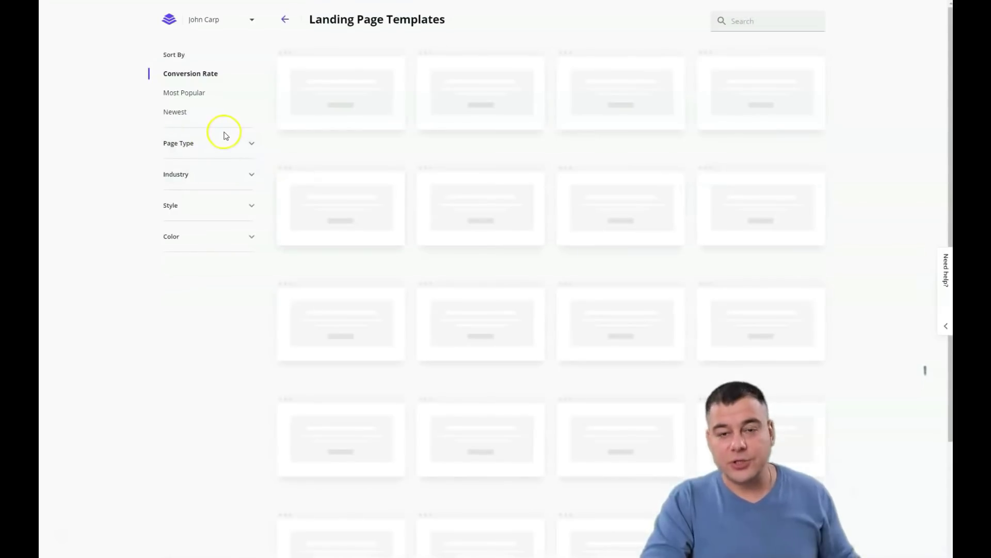
pyautogui.moveTo(494, 209)
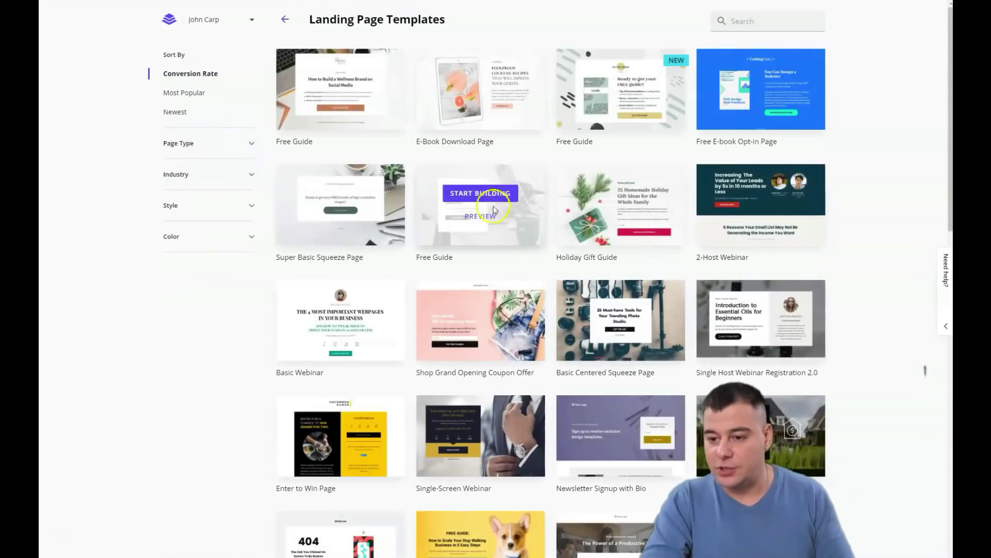
pyautogui.scroll(-5, 493, 209)
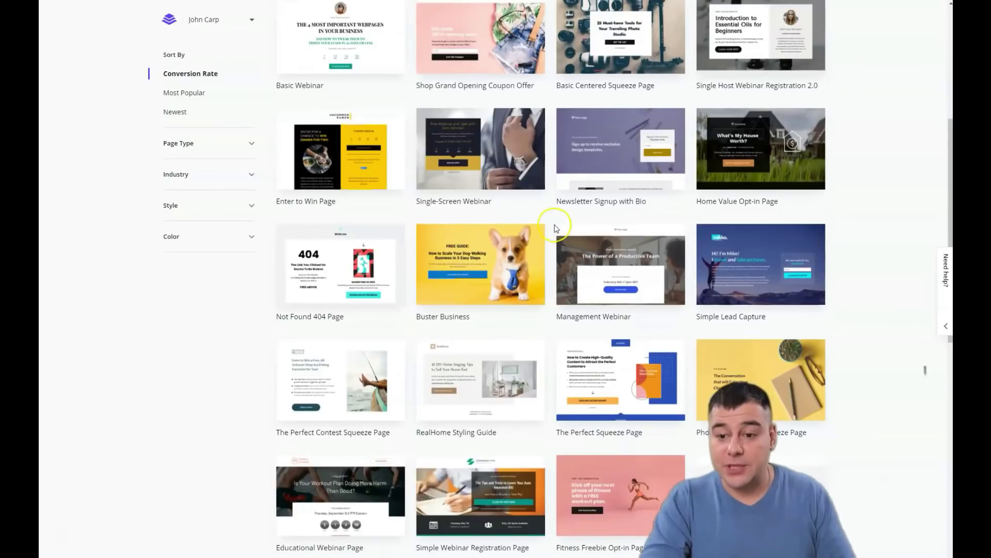
pyautogui.moveTo(559, 235)
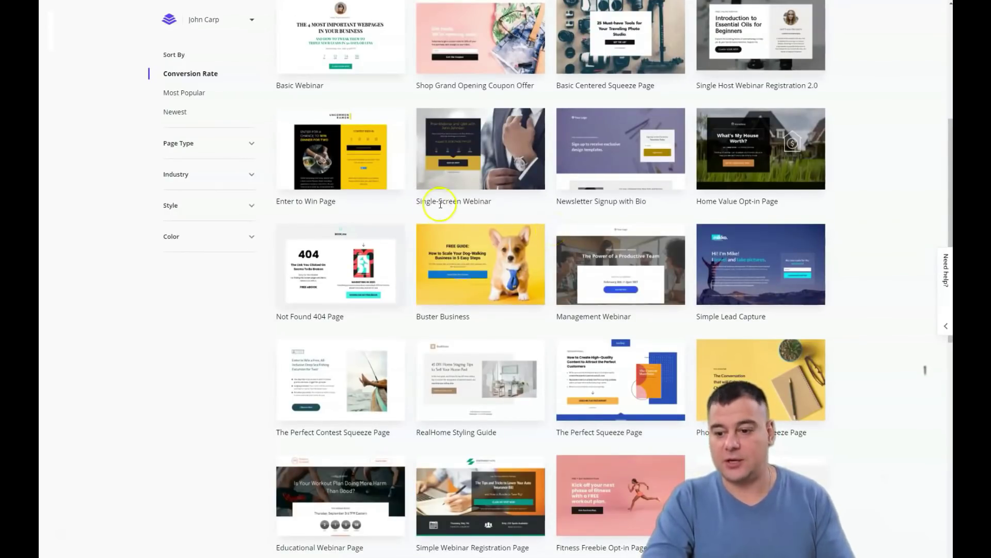
pyautogui.scroll(-5, 537, 212)
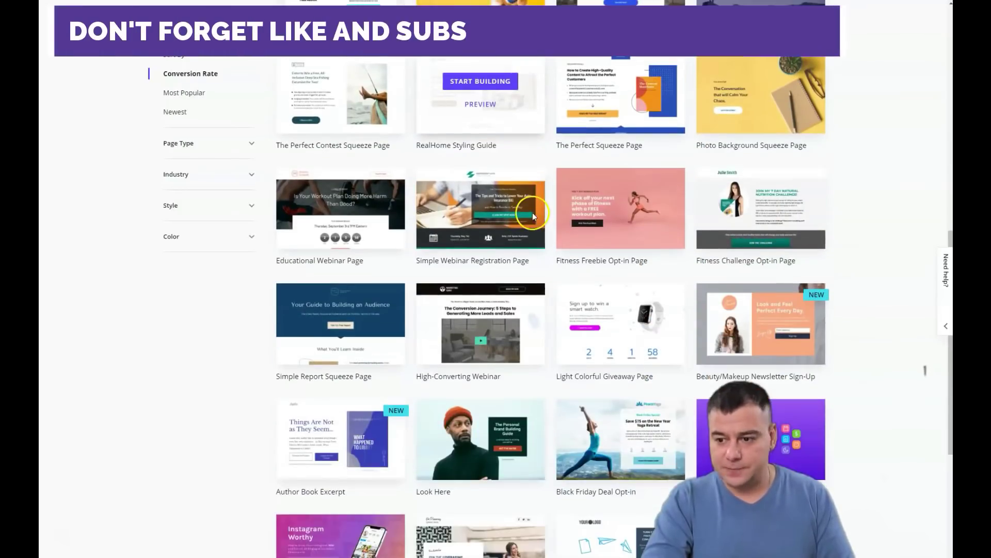
pyautogui.scroll(-3, 516, 191)
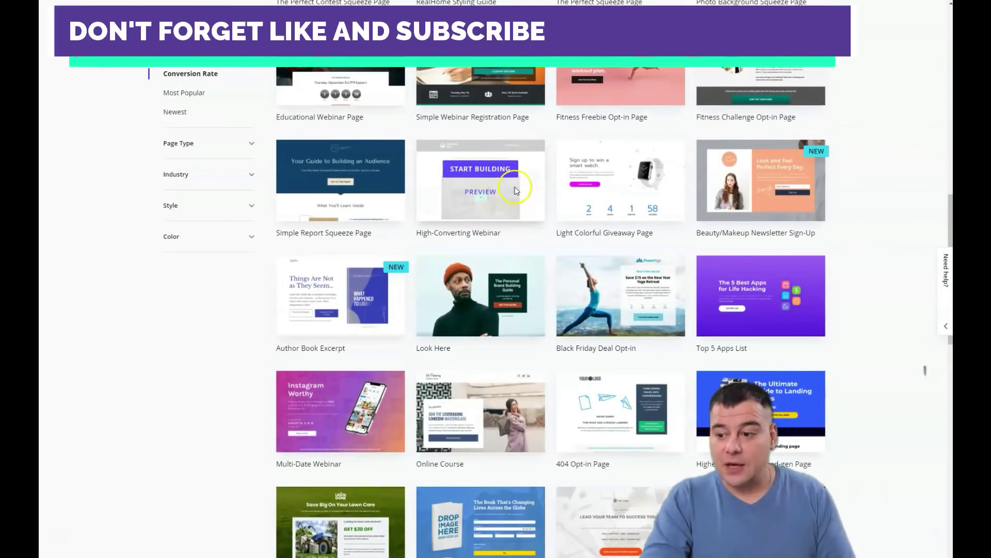
pyautogui.scroll(-10, 515, 191)
pyautogui.scroll(1, 513, 194)
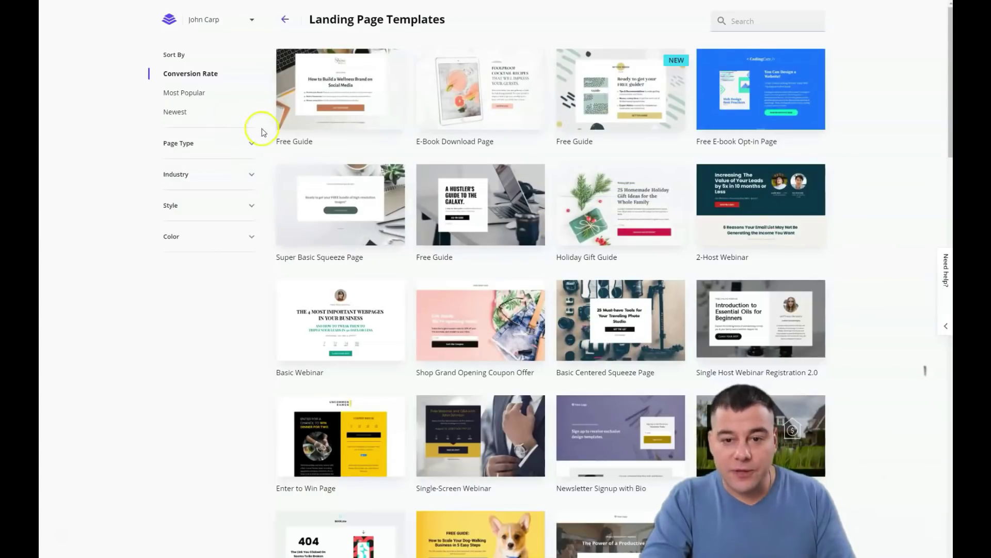
# - Sort the landing page templates by Most Popular and browse through them
pyautogui.click(188, 93)
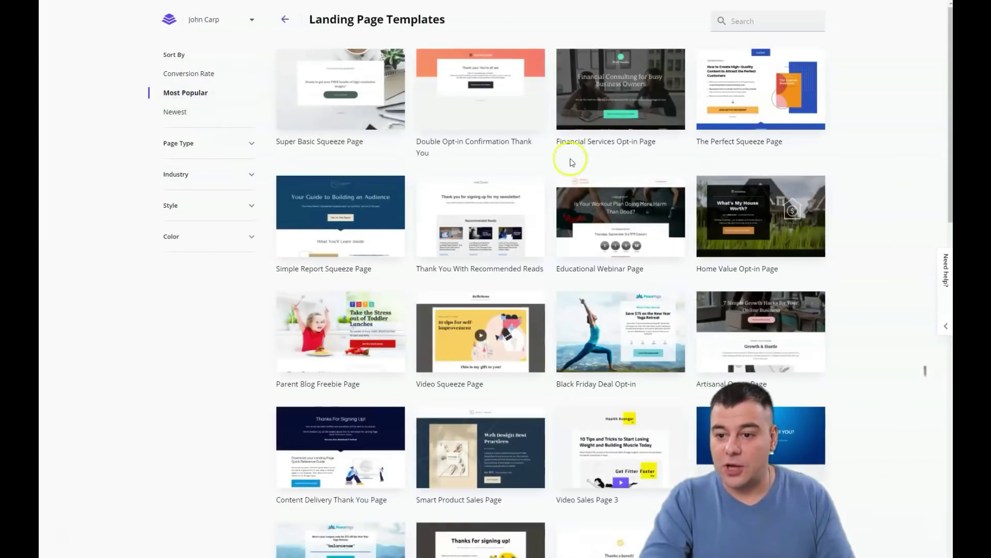
pyautogui.scroll(-15, 555, 217)
pyautogui.scroll(-10, 555, 226)
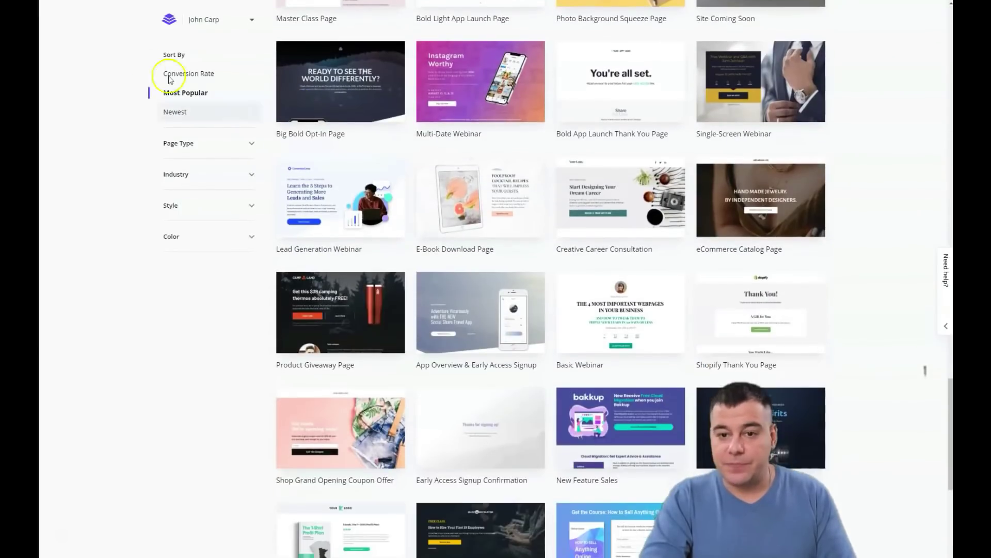
# - Sort the templates by Newest and look through the Page Type and Industry filter options
pyautogui.click(176, 112)
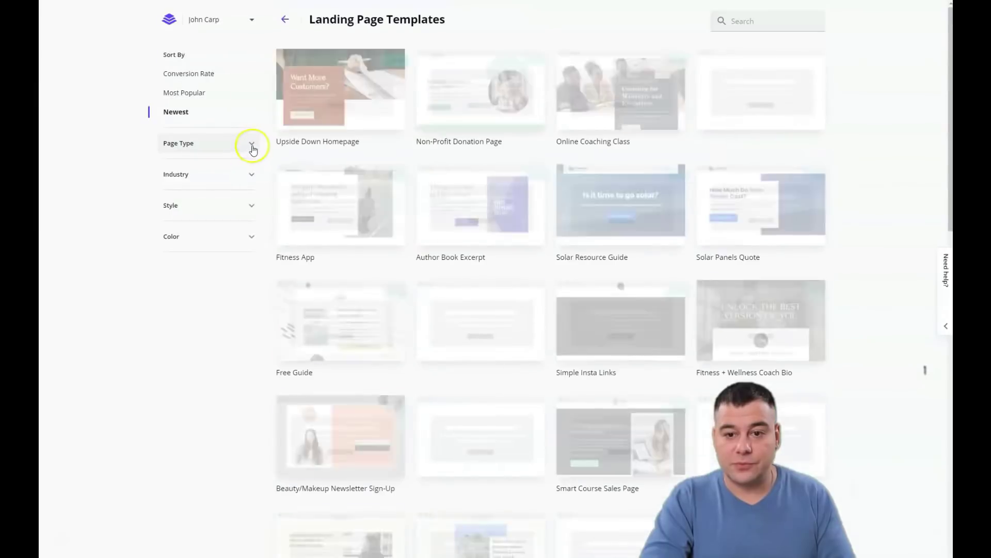
pyautogui.click(252, 146)
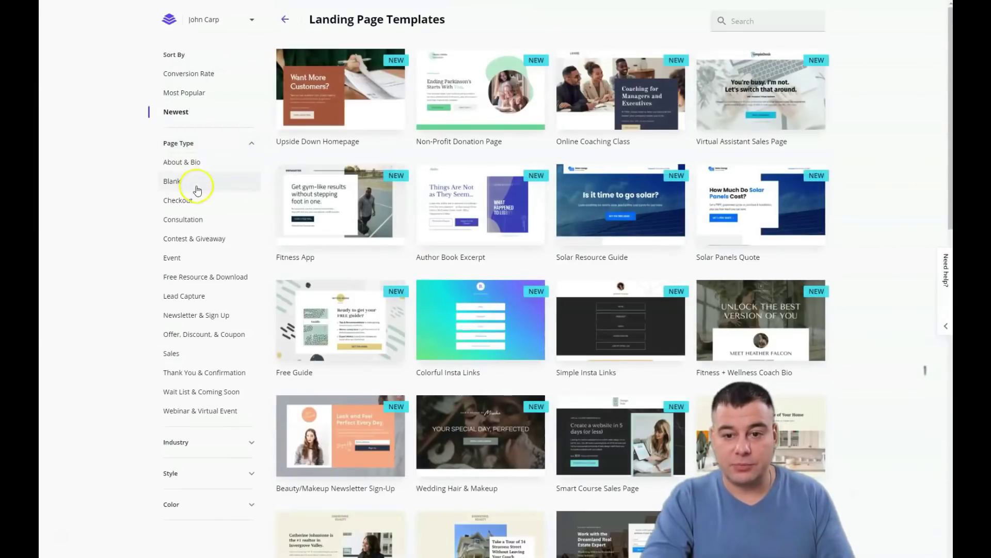
pyautogui.click(205, 222)
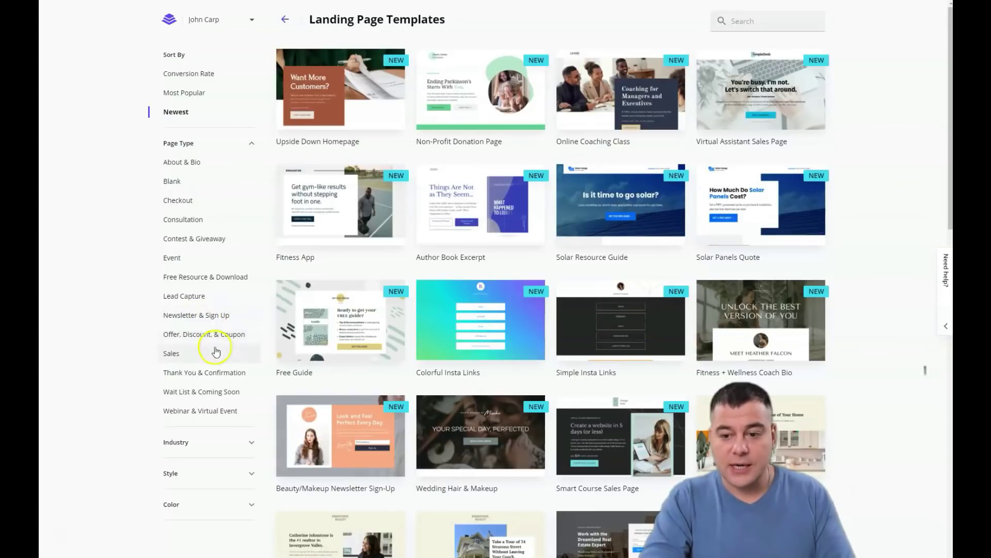
pyautogui.click(251, 441)
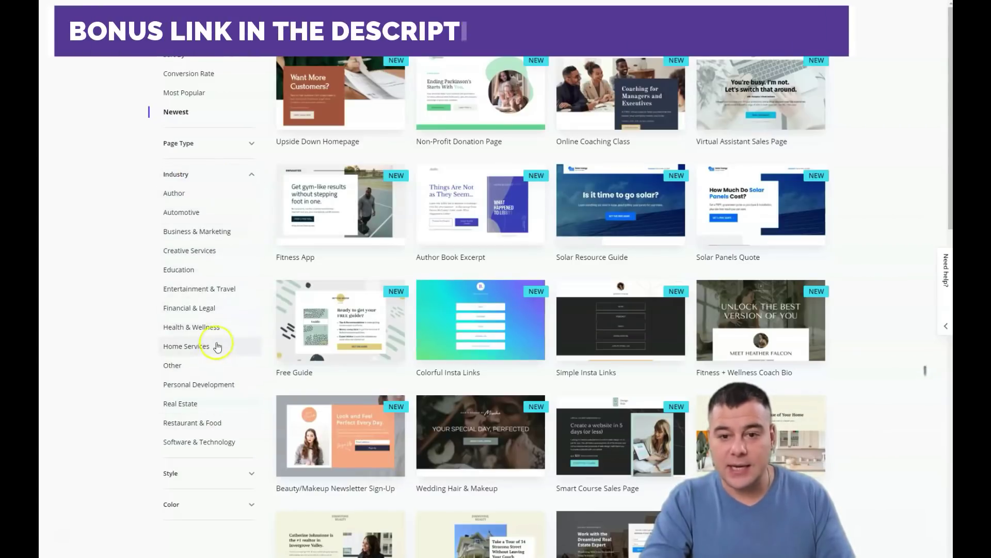
# - Sort the templates by Conversion Rate and open a preview of the Fitness Freebie Opt-in Page template
pyautogui.click(185, 75)
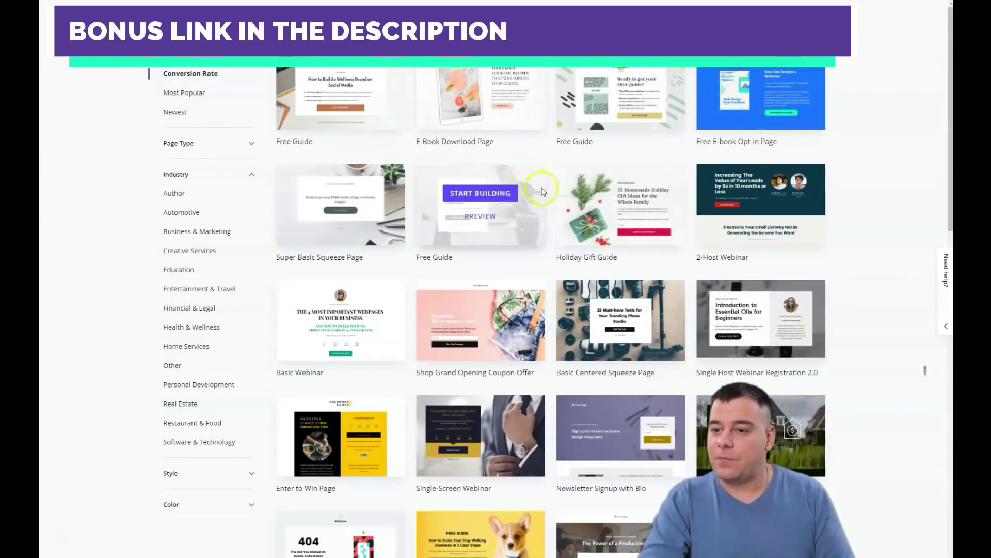
pyautogui.click(583, 207)
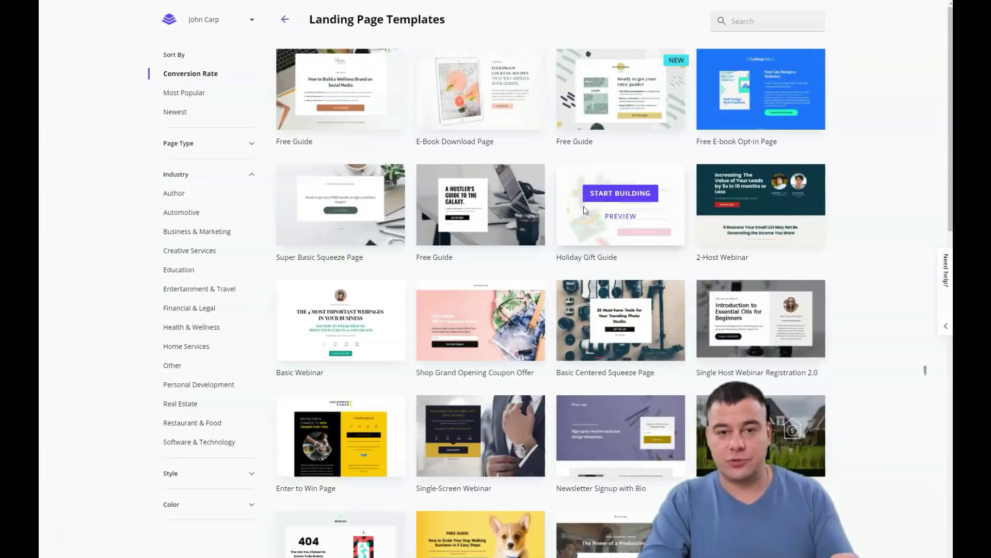
pyautogui.click(504, 241)
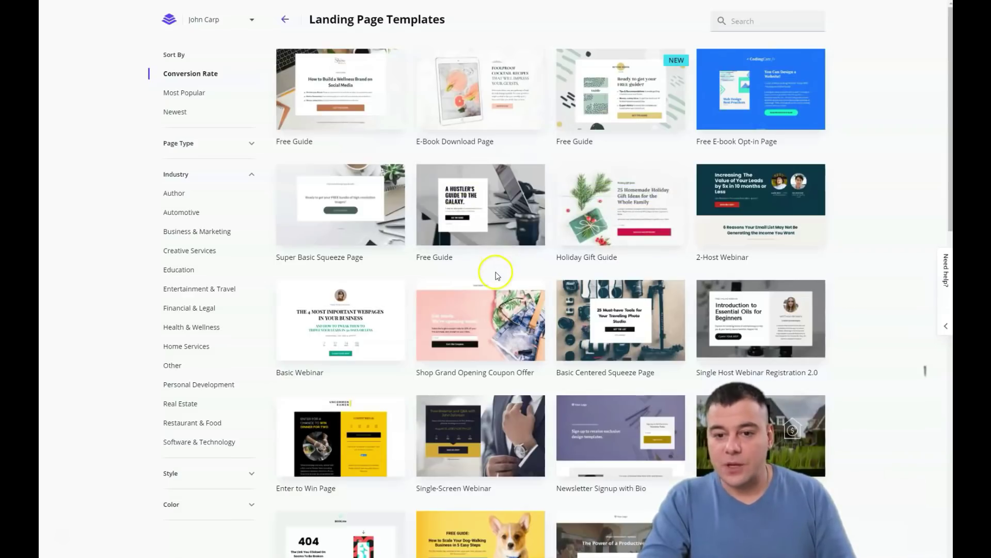
pyautogui.scroll(-5, 534, 236)
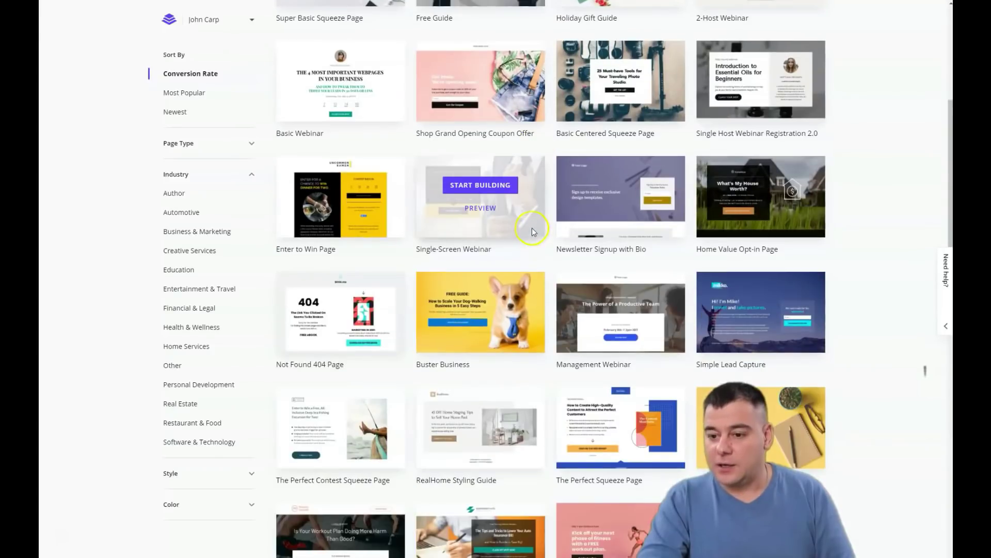
pyautogui.scroll(-5, 535, 231)
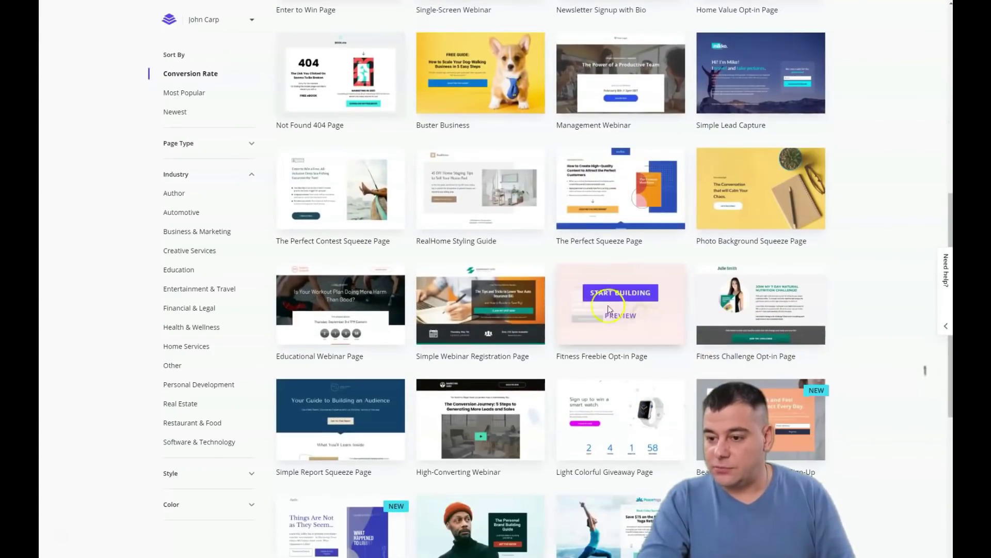
pyautogui.click(622, 317)
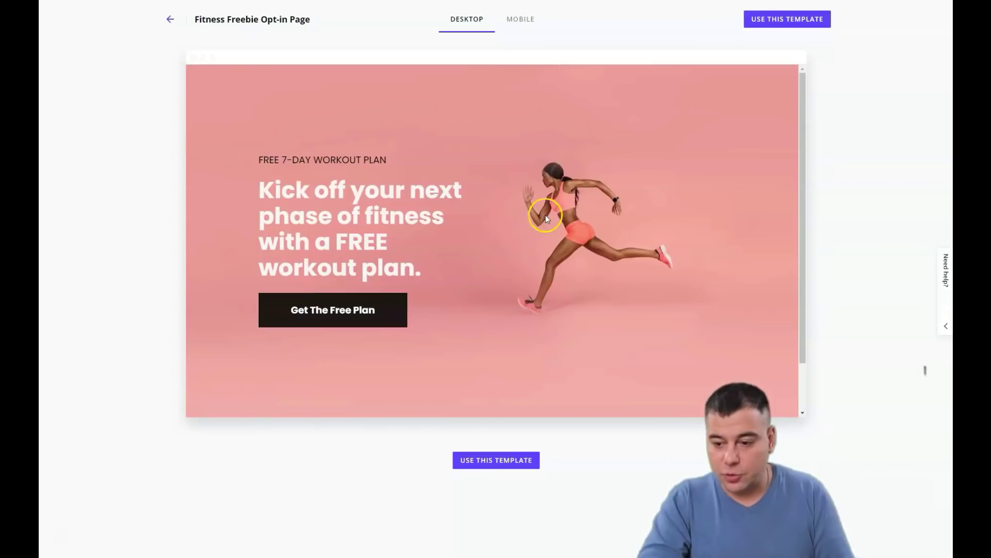
# - Use the previewed template for a new page named "Real Estate" and continue to the page editor
pyautogui.click(500, 460)
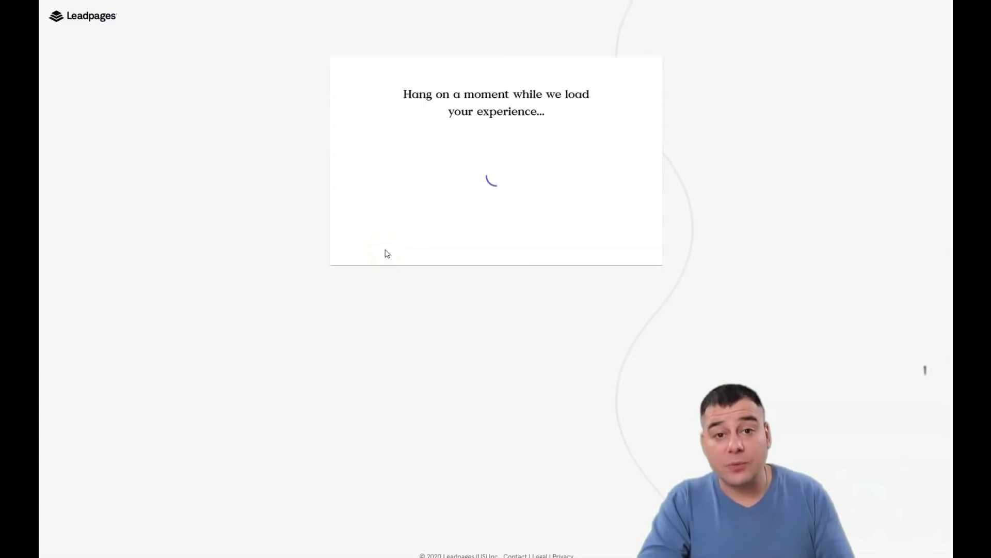
pyautogui.click(403, 177)
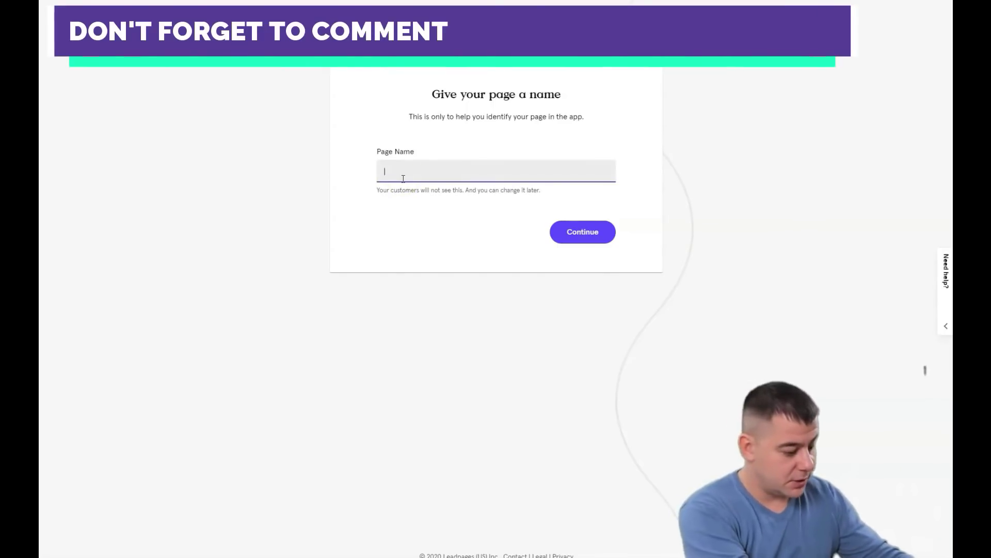
pyautogui.write('Real Es')
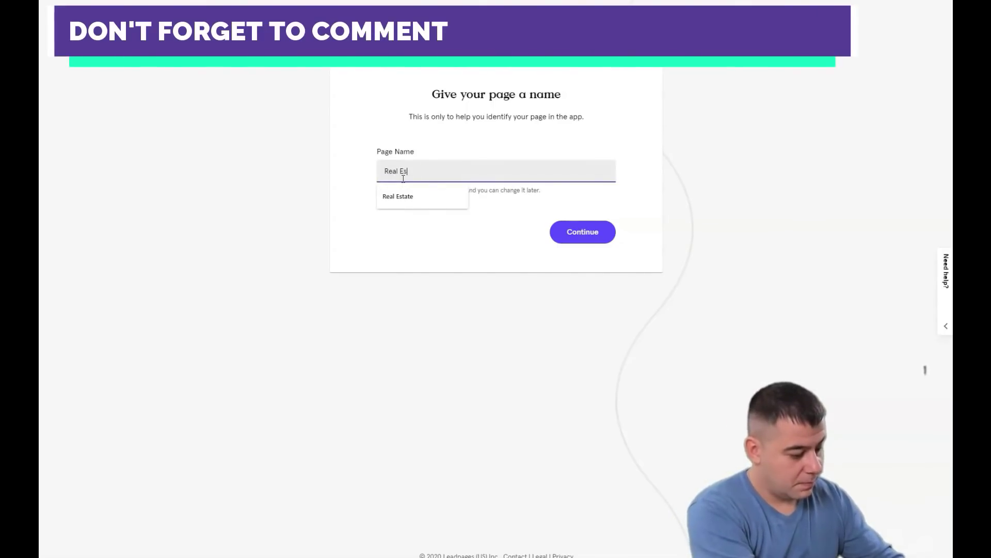
pyautogui.write('tate')
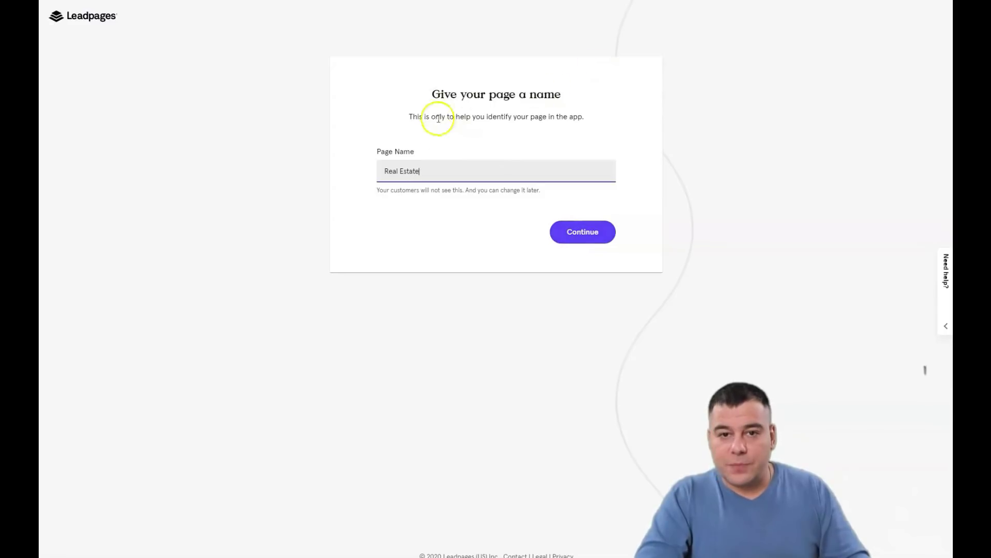
pyautogui.click(582, 230)
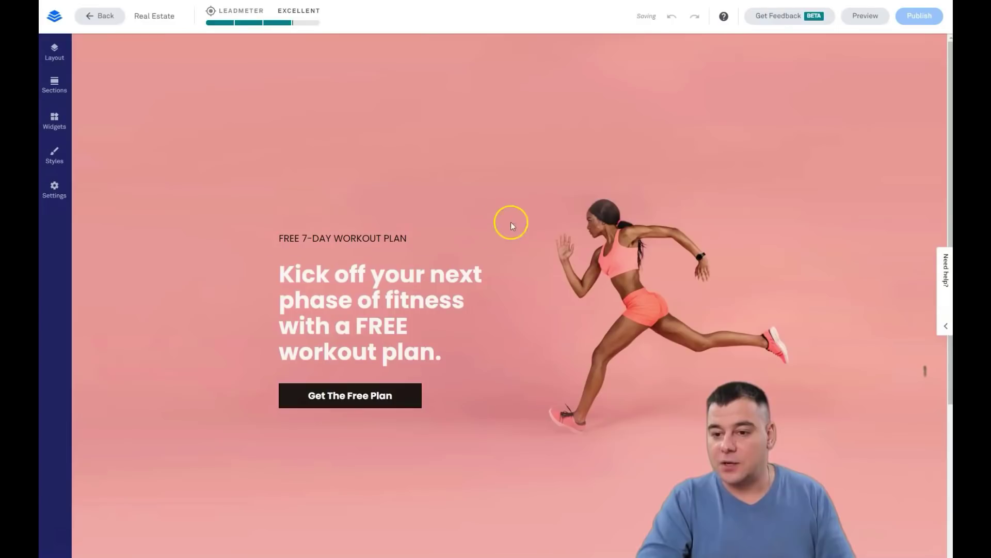
# - Check the page's Leadmeter rating and look over the page layout down to the footer
pyautogui.click(291, 15)
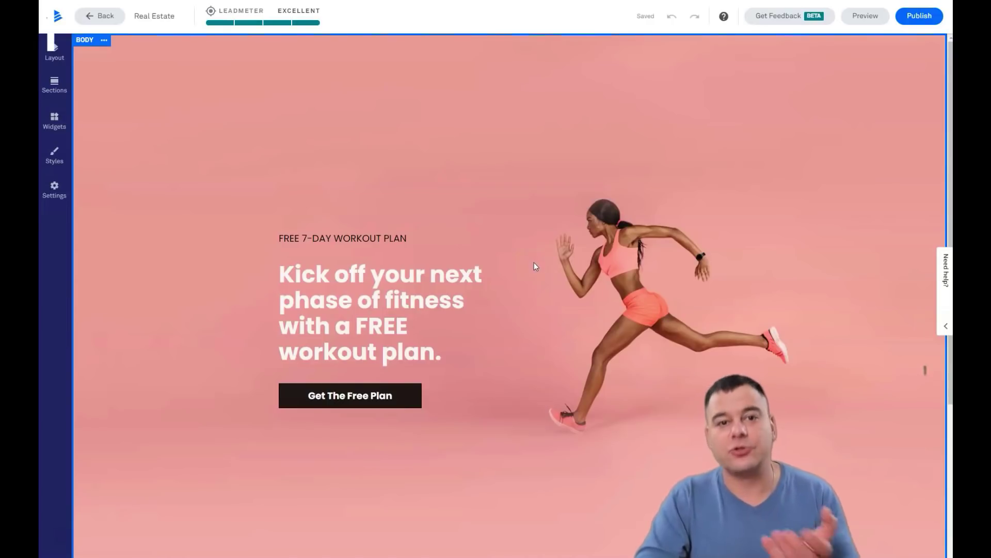
pyautogui.scroll(-5, 531, 247)
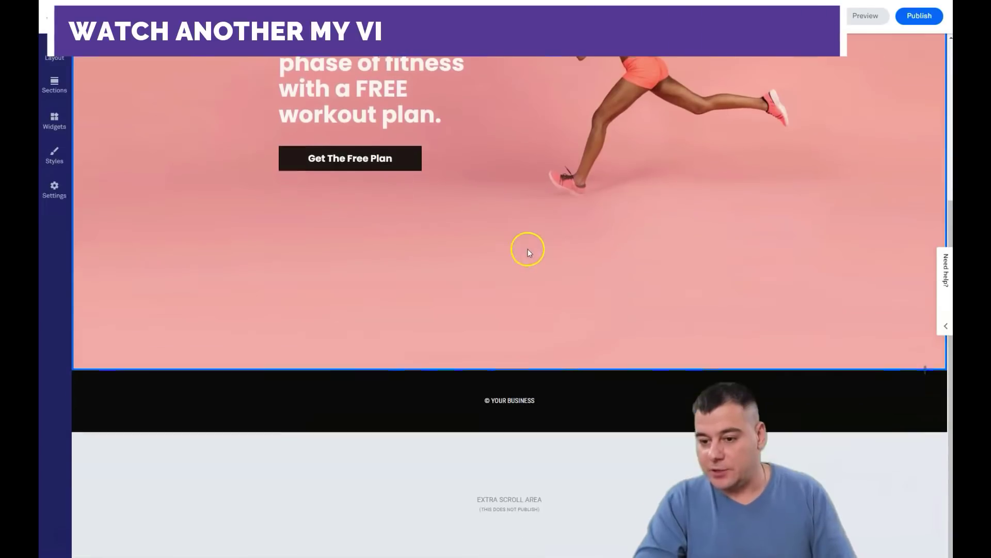
pyautogui.scroll(5, 527, 249)
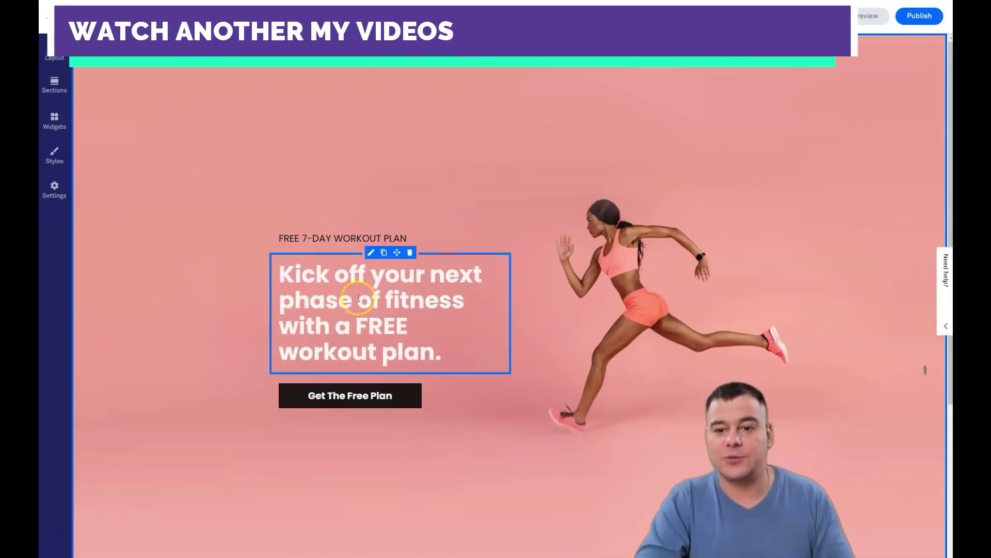
# - Examine the full set of widgets available for the page, including the additional ones, and close the list
pyautogui.click(66, 128)
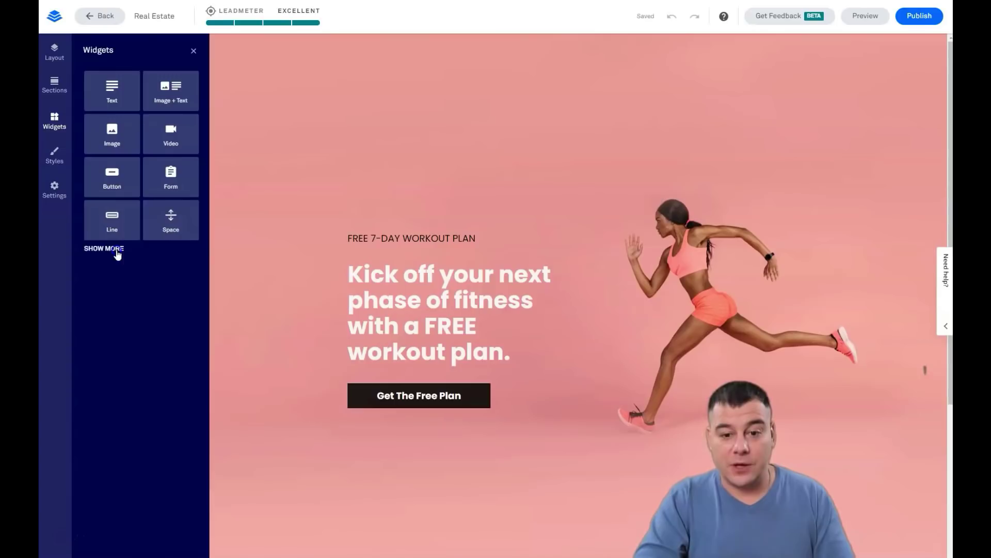
pyautogui.click(115, 249)
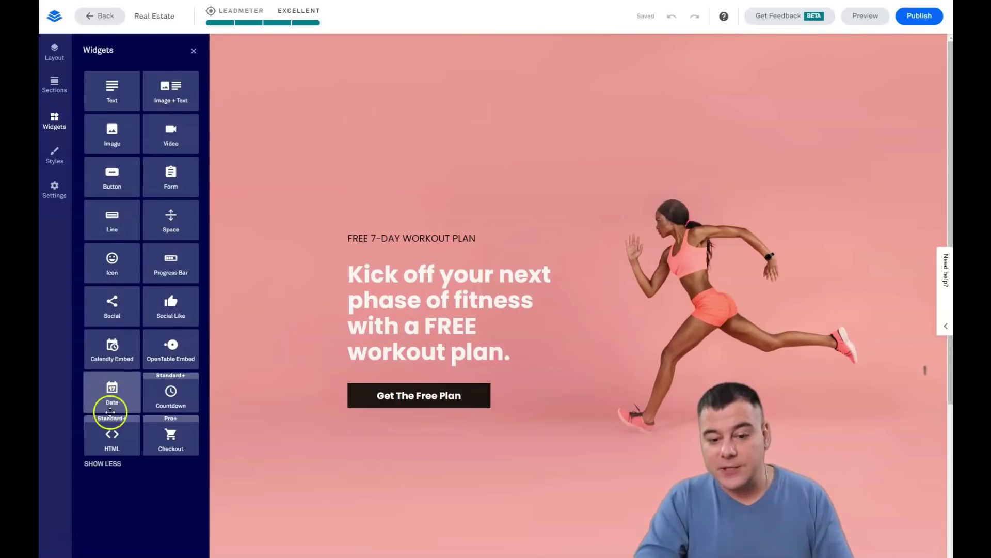
pyautogui.click(109, 464)
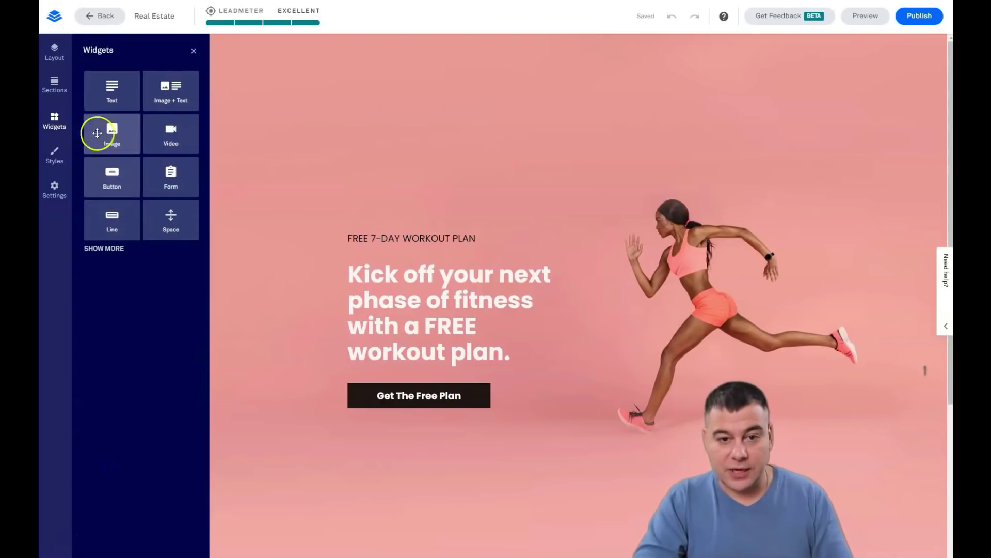
pyautogui.click(194, 52)
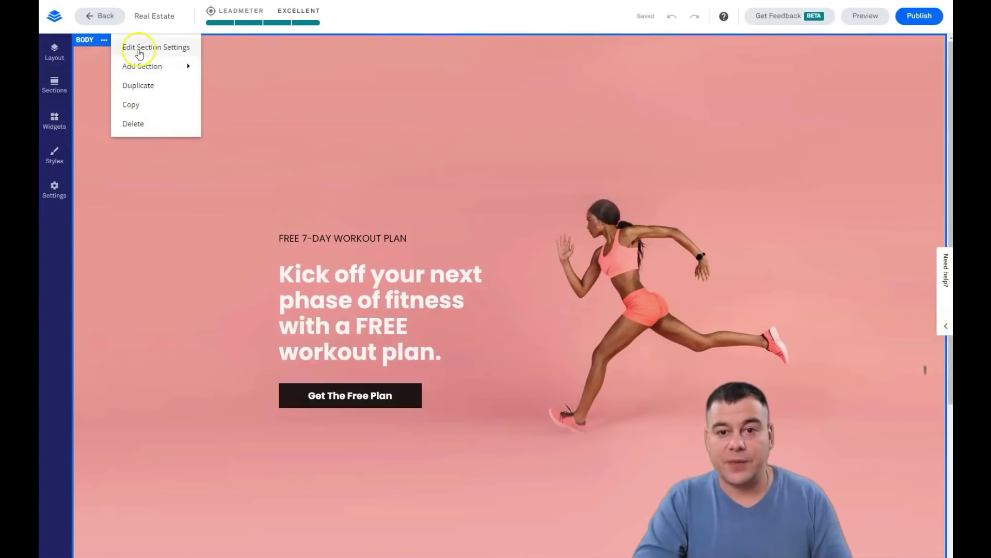
# - Add a Features/Services section below the footer, using the "Your dream home is in good hands" layout with four icon columns on white
pyautogui.click(55, 59)
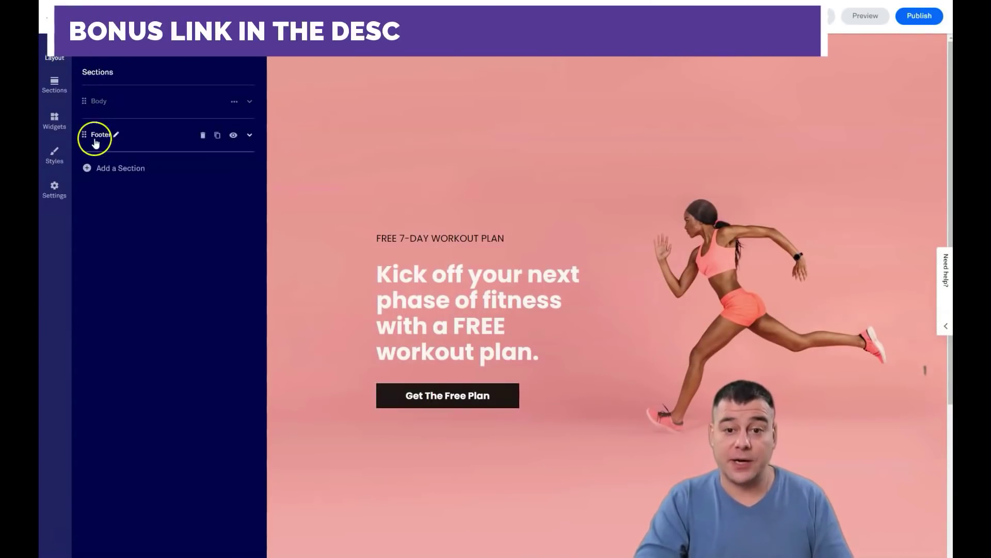
pyautogui.click(103, 169)
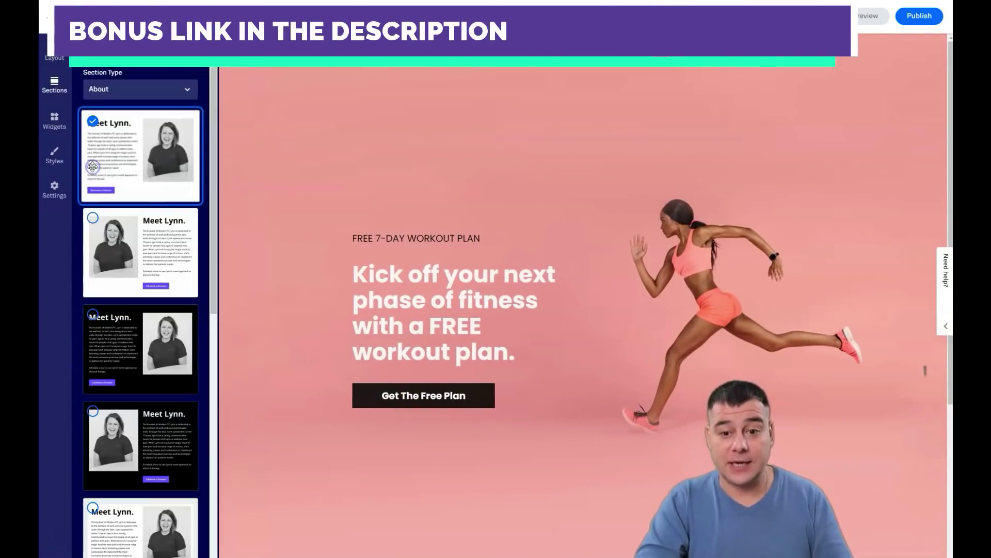
pyautogui.scroll(-5, 138, 173)
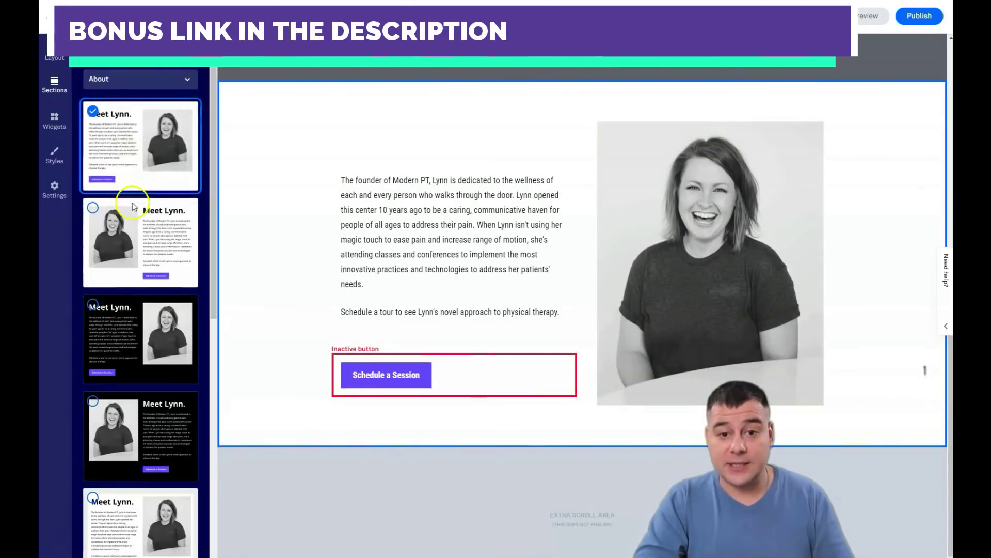
pyautogui.scroll(5, 126, 200)
pyautogui.click(189, 88)
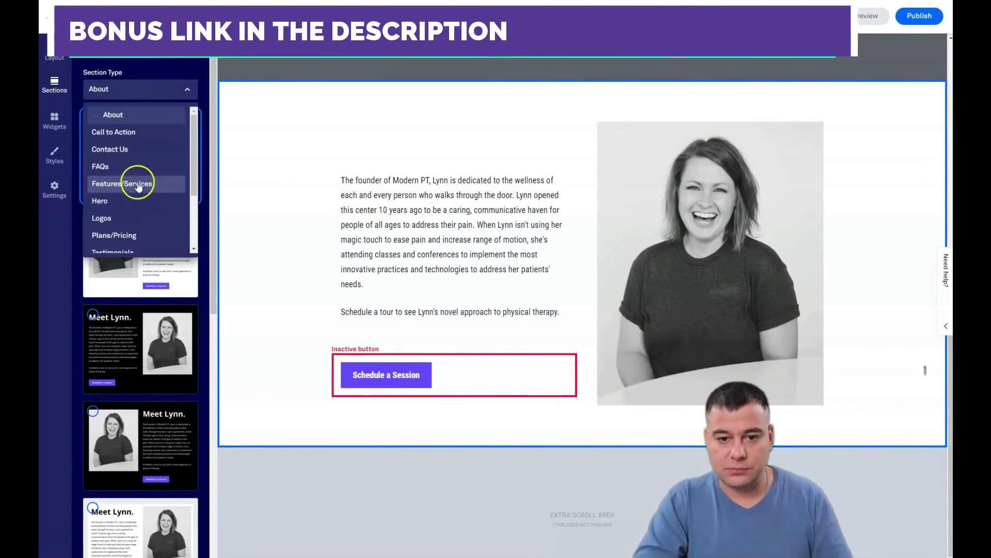
pyautogui.click(122, 184)
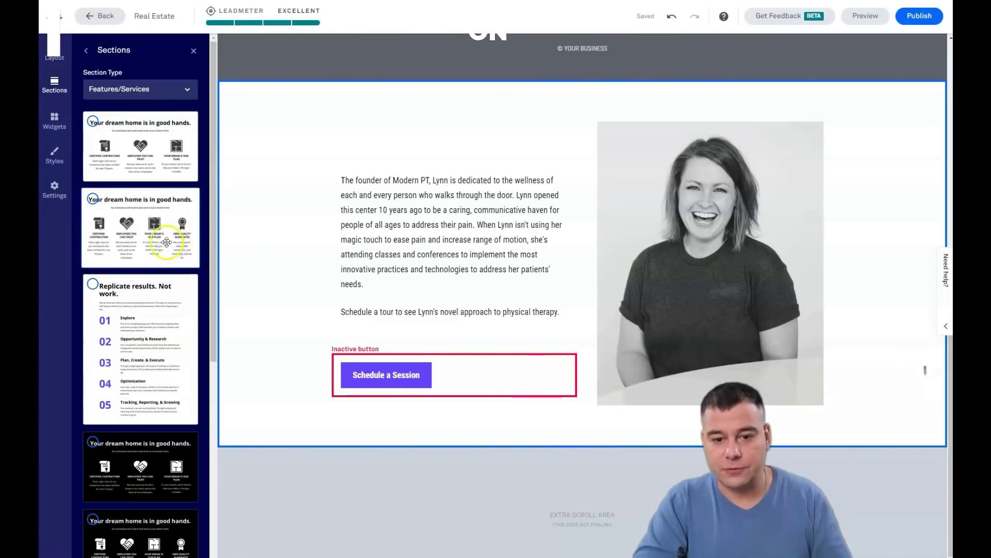
pyautogui.click(144, 218)
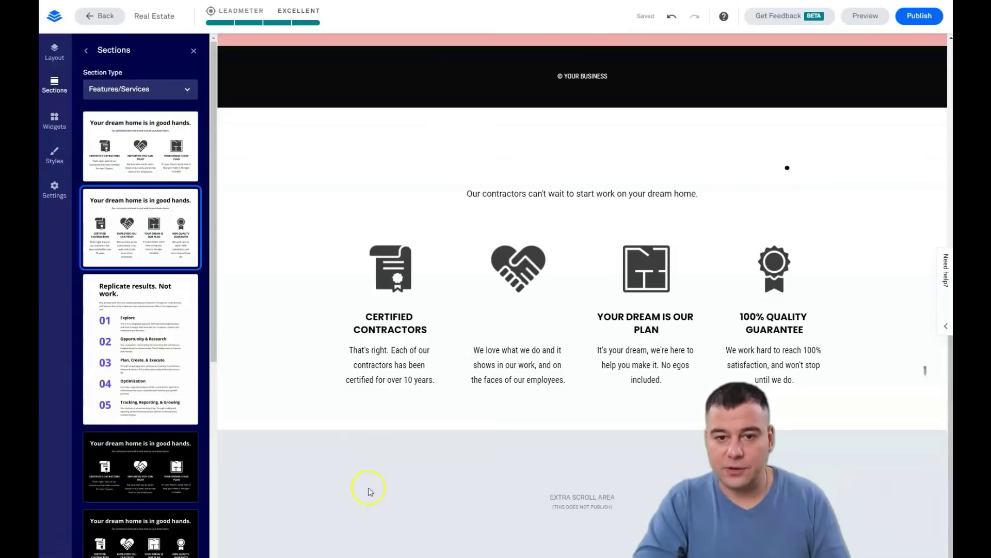
pyautogui.click(194, 52)
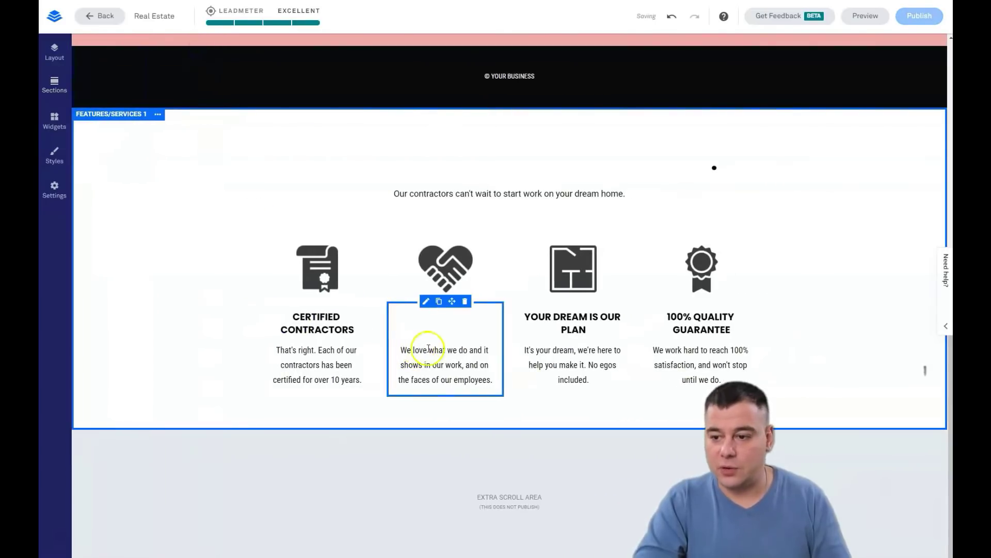
# - Place a Button widget at the top of the Features/Services section, above its introductory text
pyautogui.scroll(10, 408, 333)
pyautogui.scroll(-10, 408, 333)
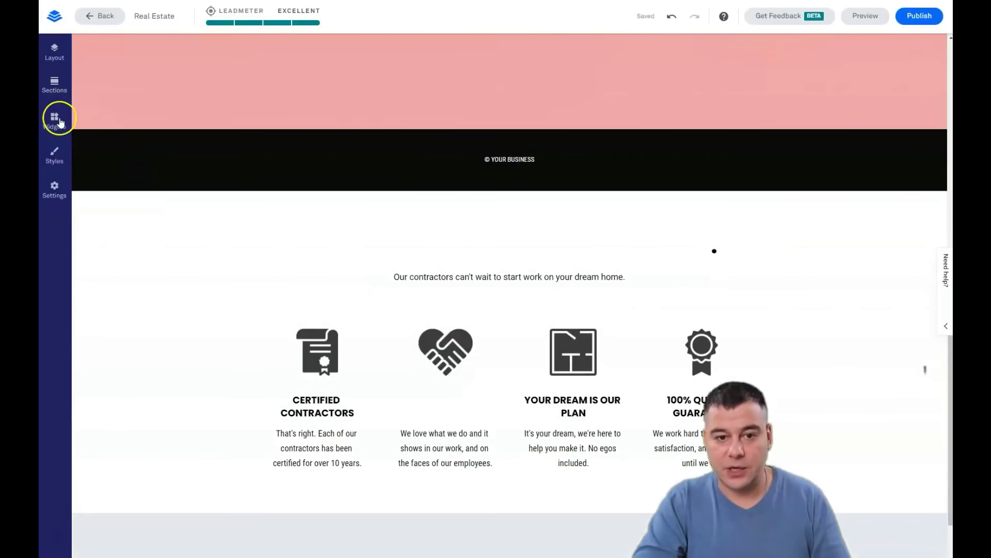
pyautogui.click(56, 121)
pyautogui.moveTo(114, 180); pyautogui.dragTo(559, 242)
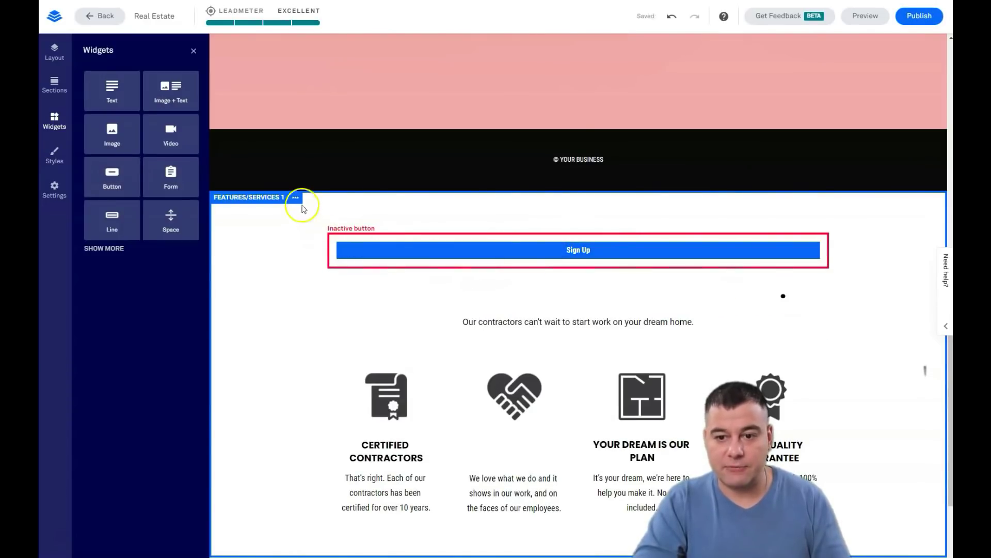
# - Delete the Features/Services section from the page layout and close the layout view
pyautogui.click(53, 52)
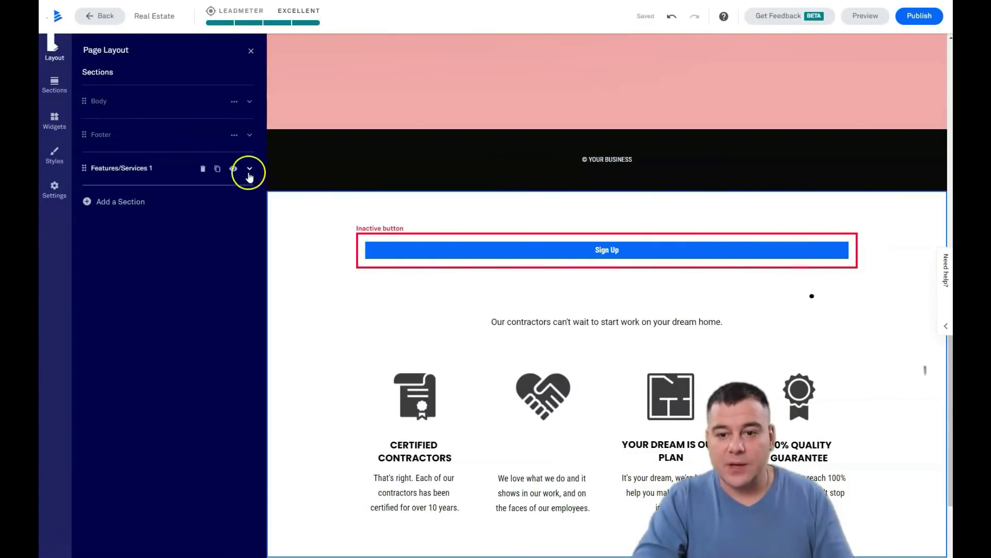
pyautogui.click(203, 169)
pyautogui.click(177, 168)
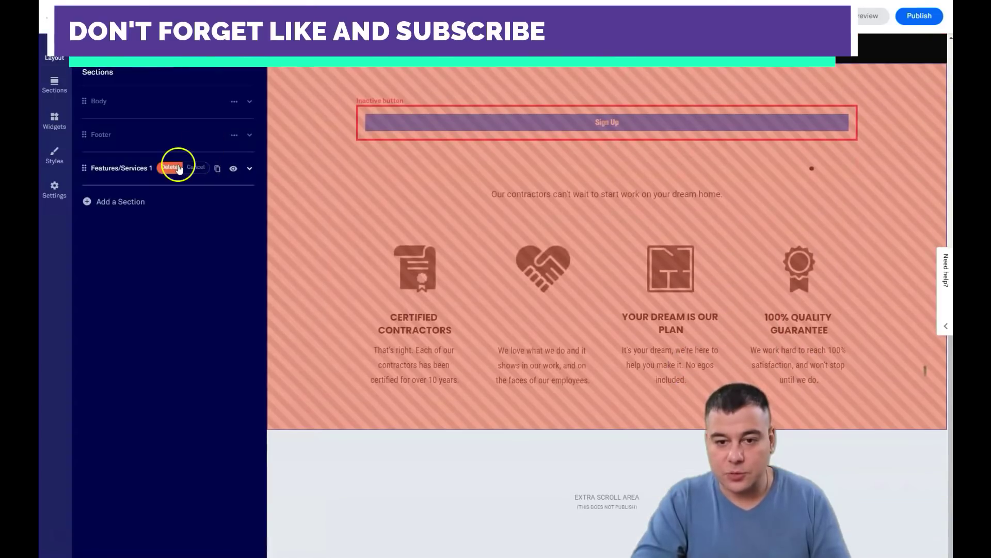
pyautogui.click(438, 284)
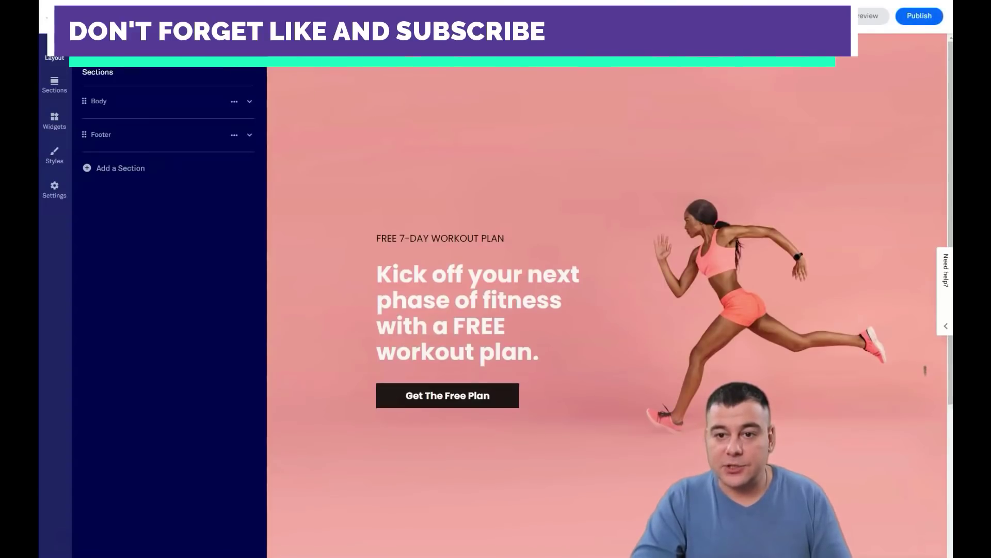
pyautogui.click(359, 197)
pyautogui.click(430, 238)
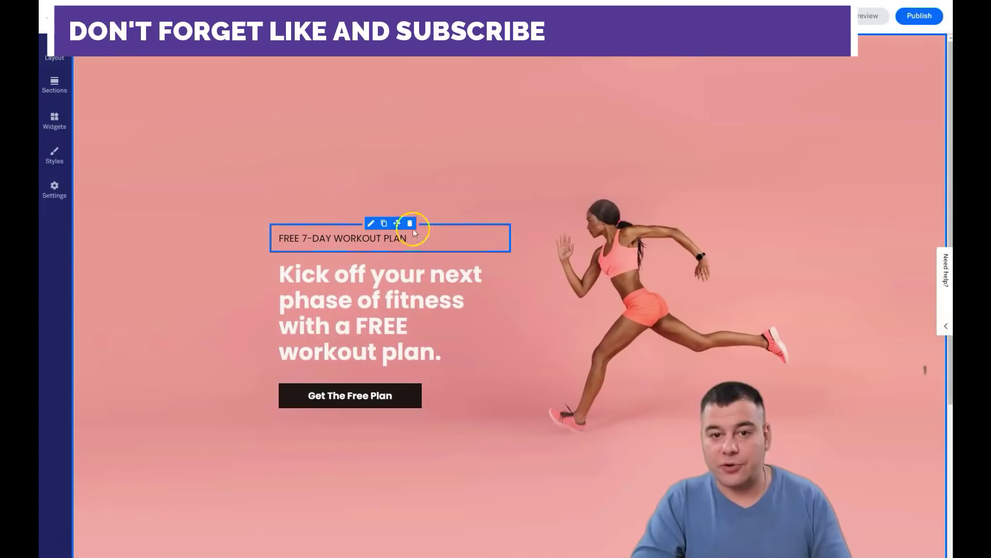
# - Replace the Body section's background image with the first uploaded photo, the Riverside modern house
pyautogui.click(105, 42)
pyautogui.click(133, 72)
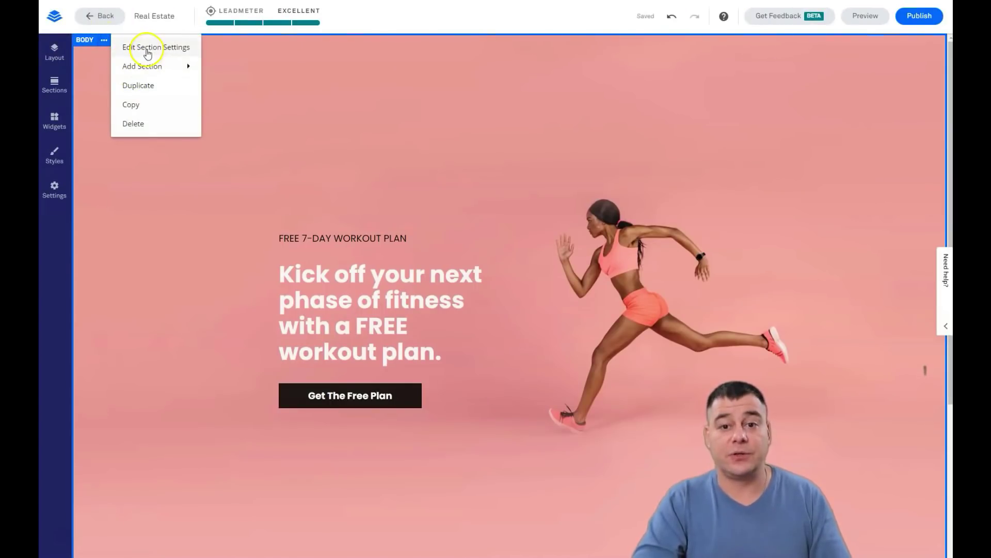
pyautogui.click(164, 50)
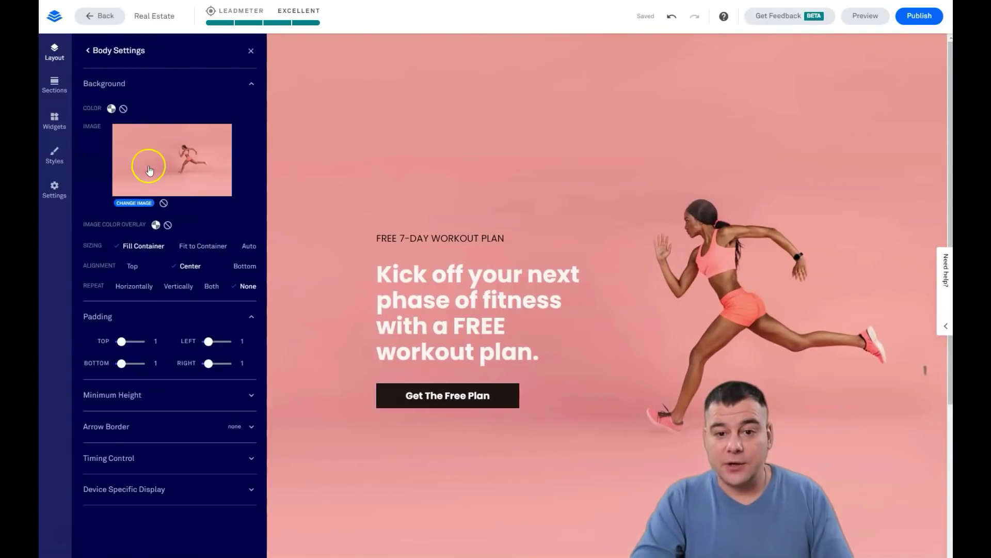
pyautogui.click(137, 203)
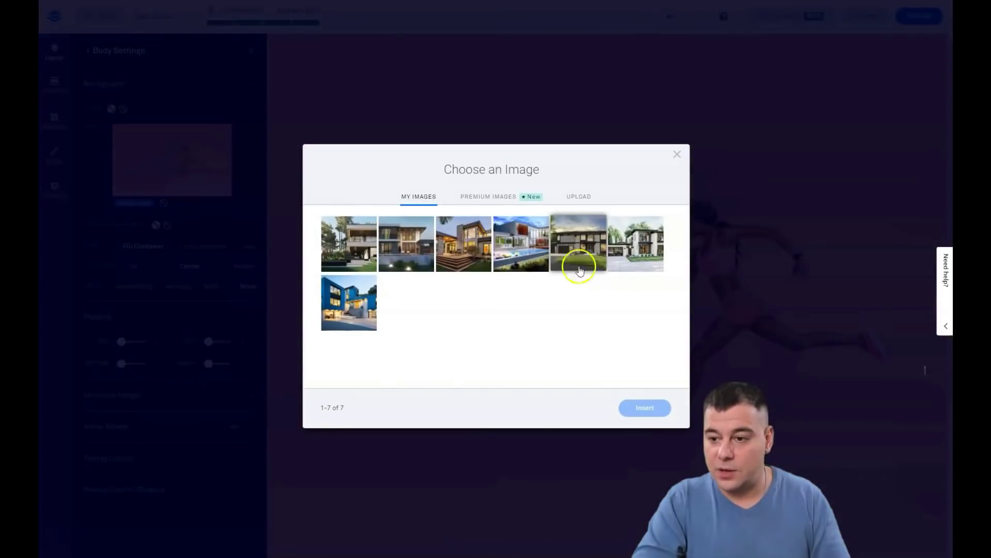
pyautogui.click(338, 236)
pyautogui.click(645, 408)
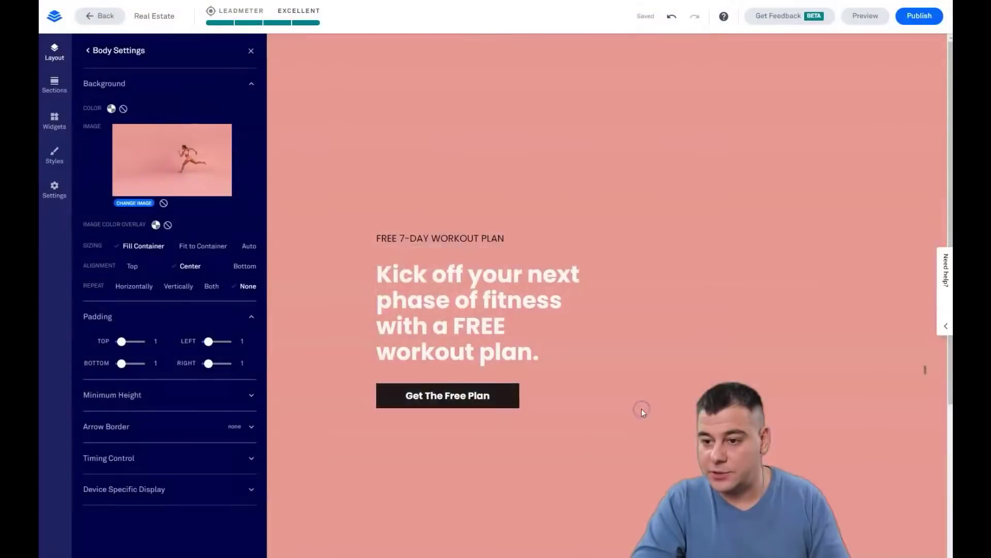
# - Look through the premium stock images and the upload option for the background, and reinsert the same Riverside house photo
pyautogui.click(149, 208)
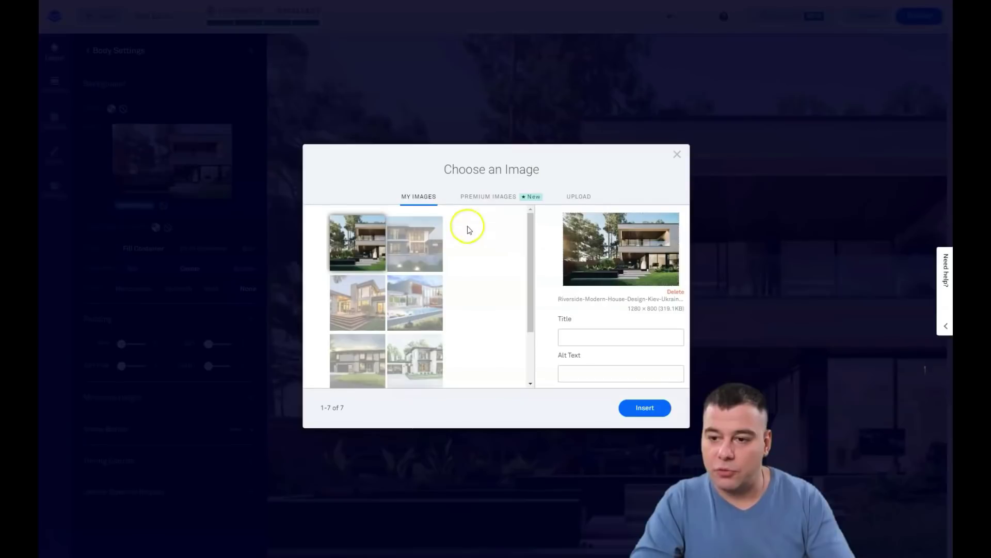
pyautogui.click(495, 197)
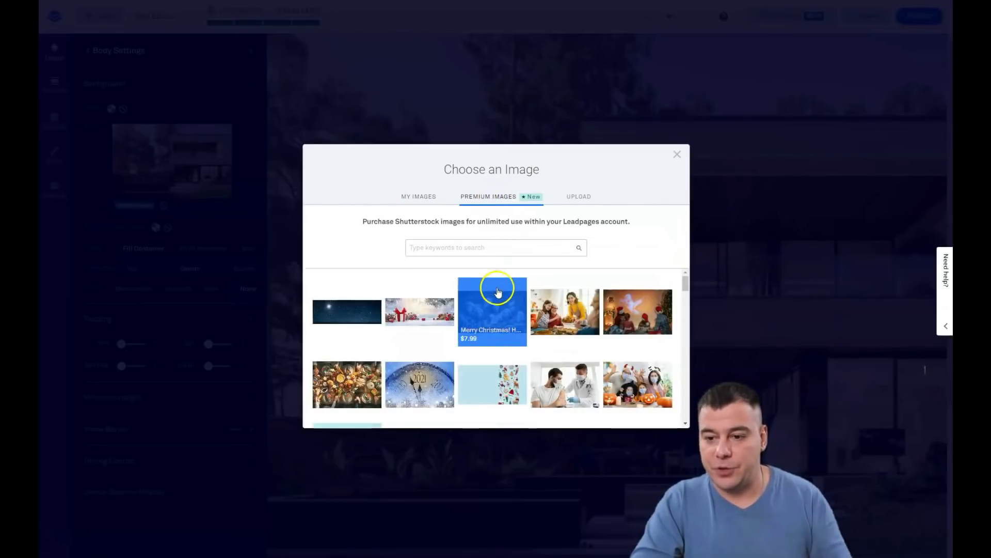
pyautogui.scroll(-5, 548, 295)
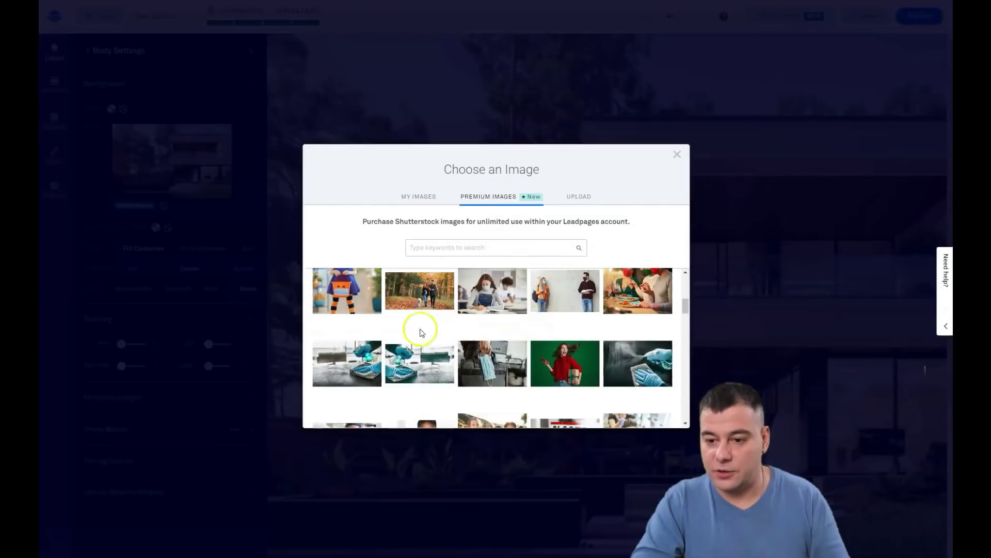
pyautogui.scroll(-3, 449, 330)
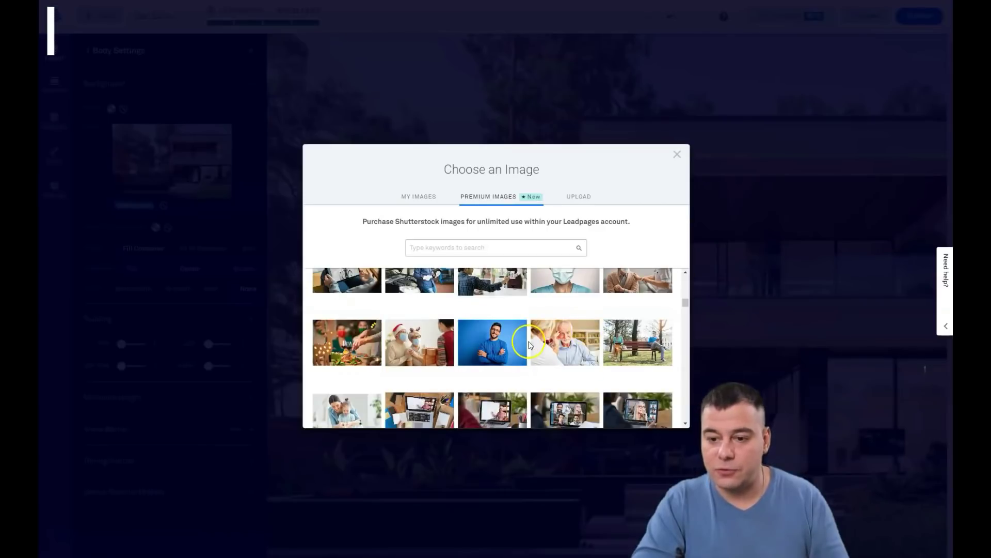
pyautogui.scroll(-3, 563, 335)
pyautogui.scroll(15, 568, 329)
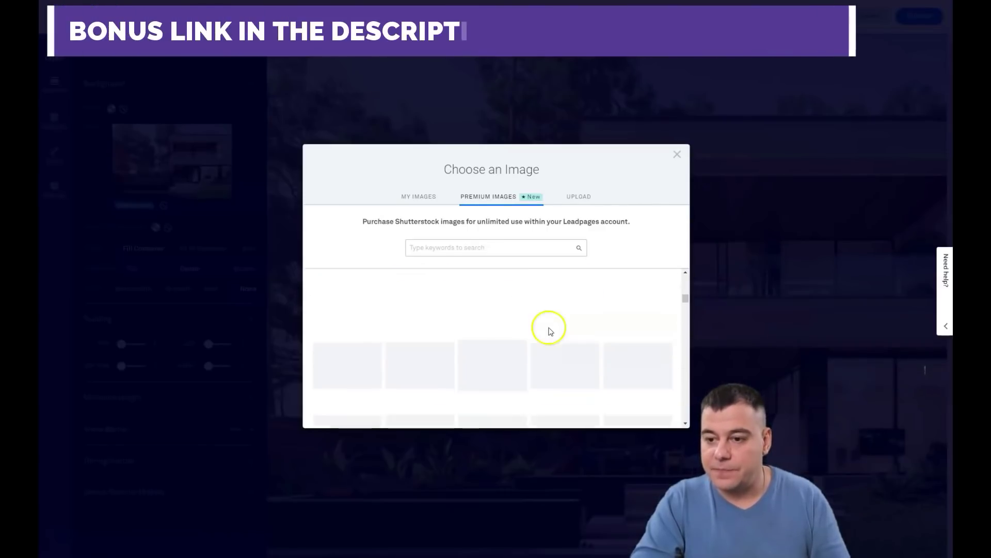
pyautogui.click(576, 200)
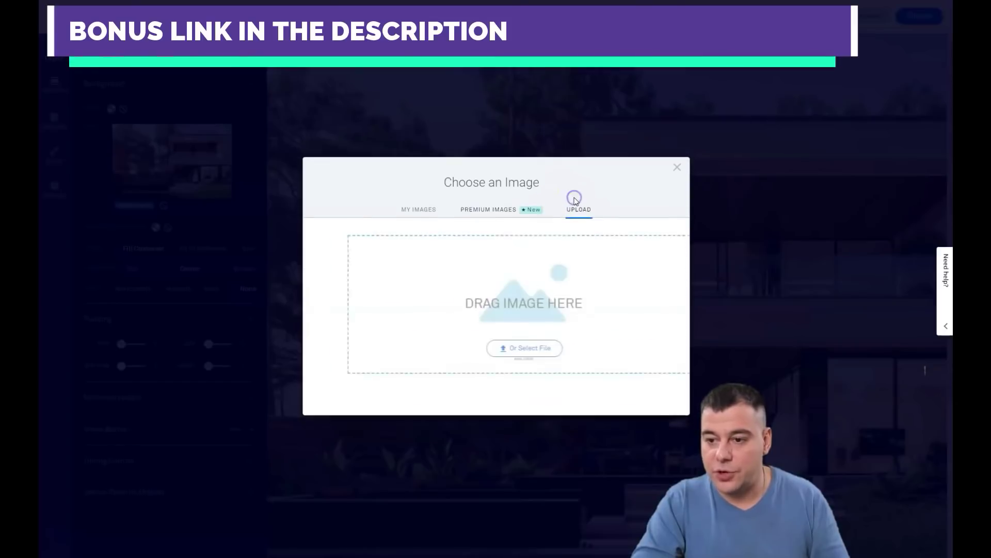
pyautogui.click(426, 215)
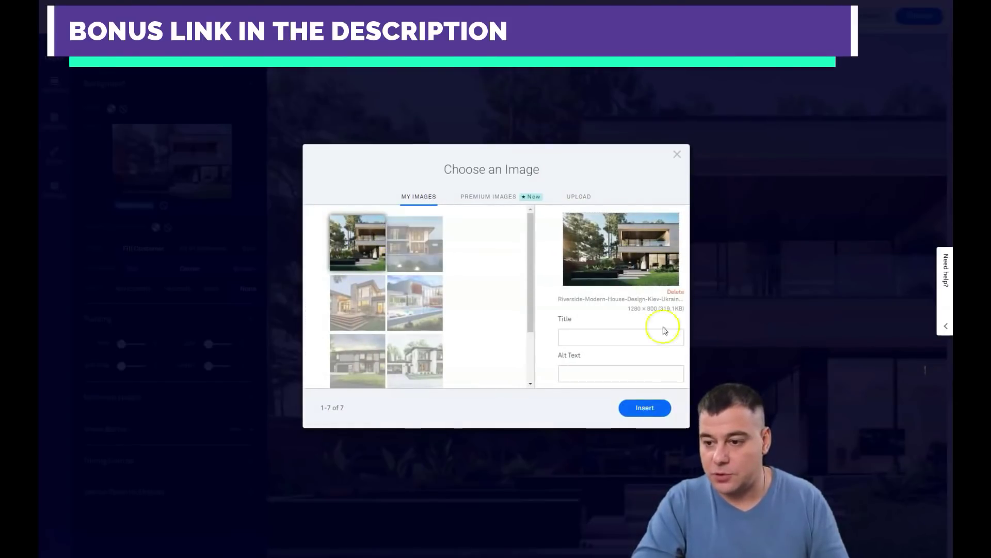
pyautogui.click(645, 408)
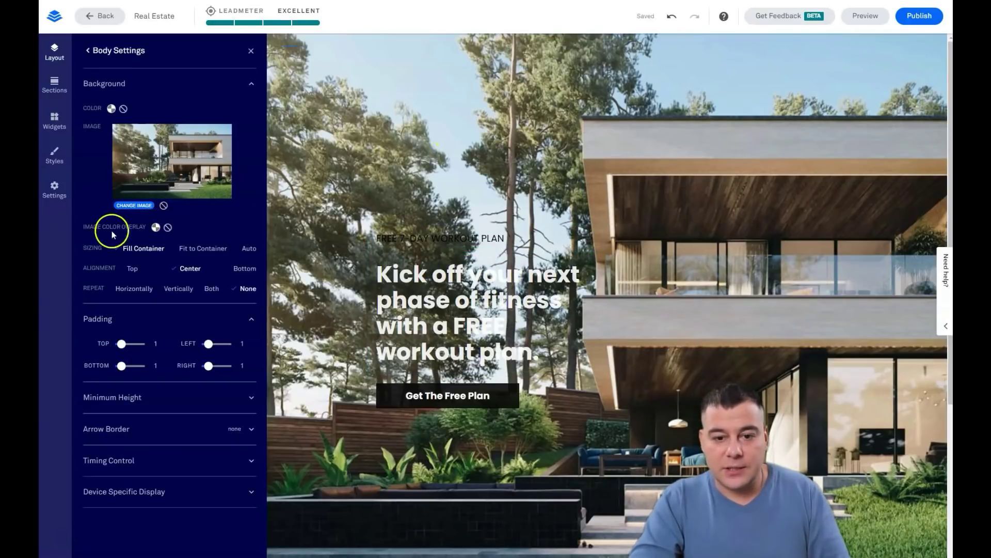
# - Give the Body background image a custom color overlay of F9F8F8 at opacity 50 and close the section settings
pyautogui.click(155, 228)
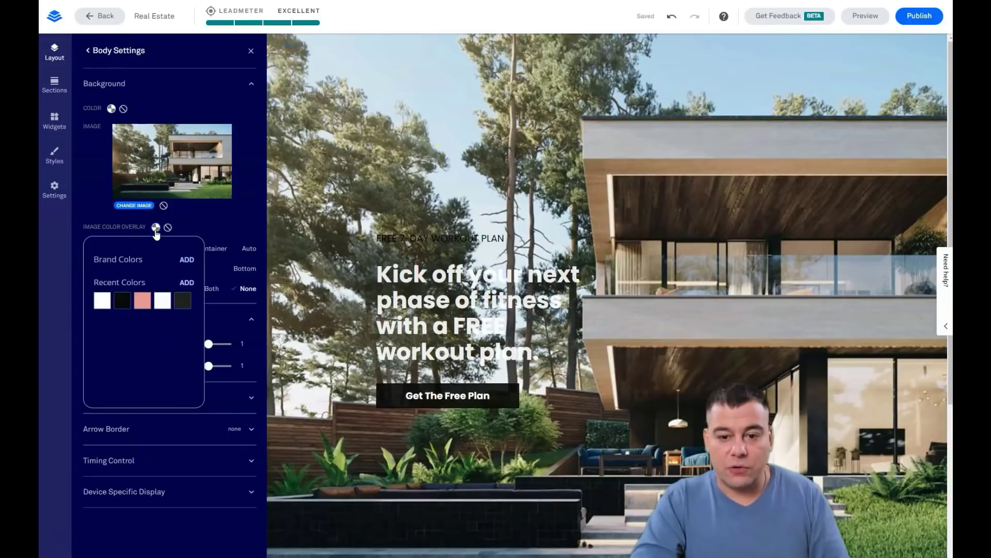
pyautogui.click(188, 284)
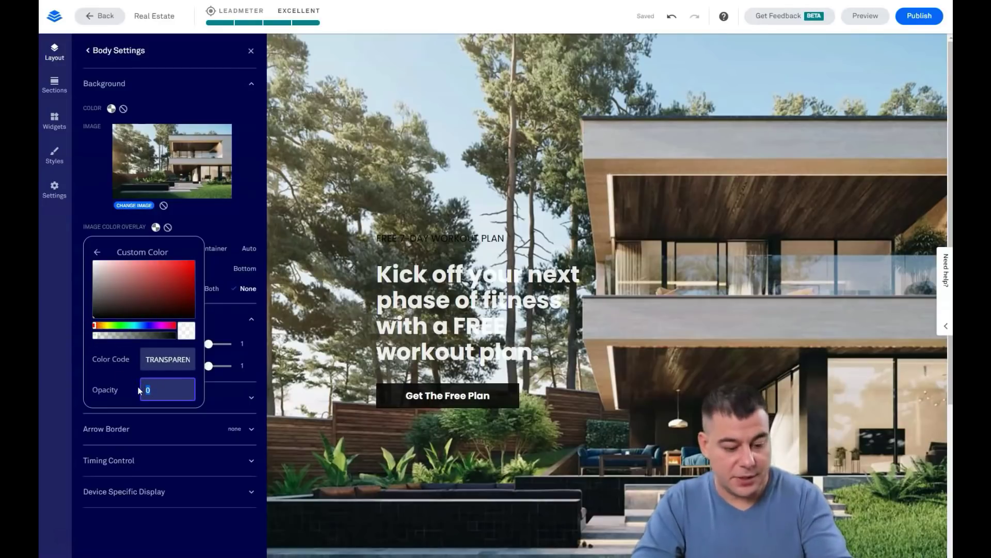
pyautogui.write('60')
pyautogui.click(143, 336)
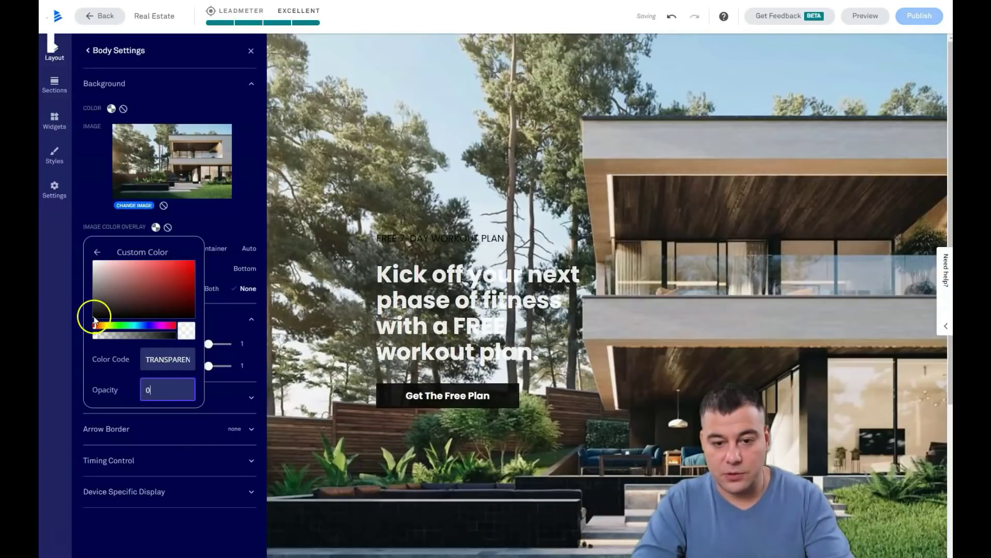
pyautogui.moveTo(93, 316); pyautogui.dragTo(95, 264)
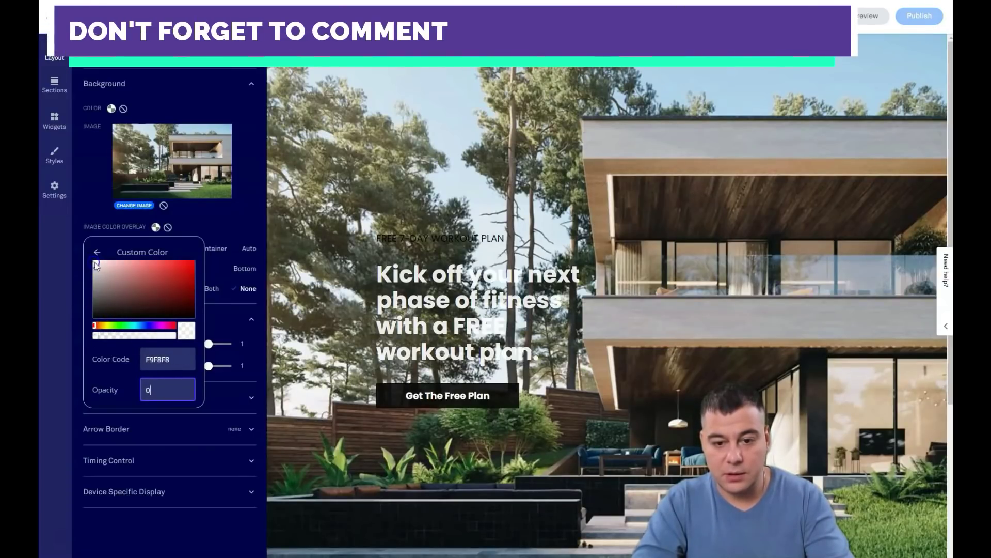
pyautogui.write('6')
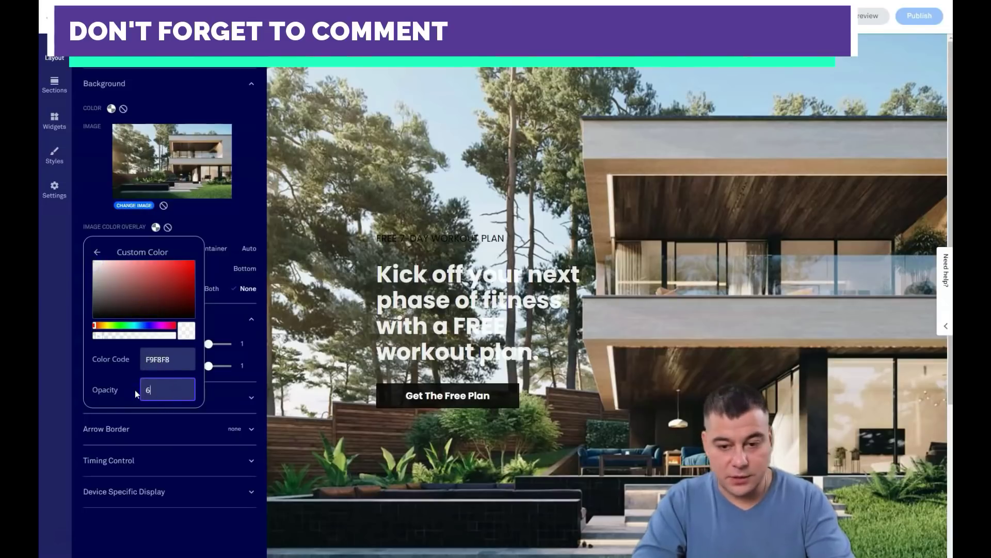
pyautogui.write('0')
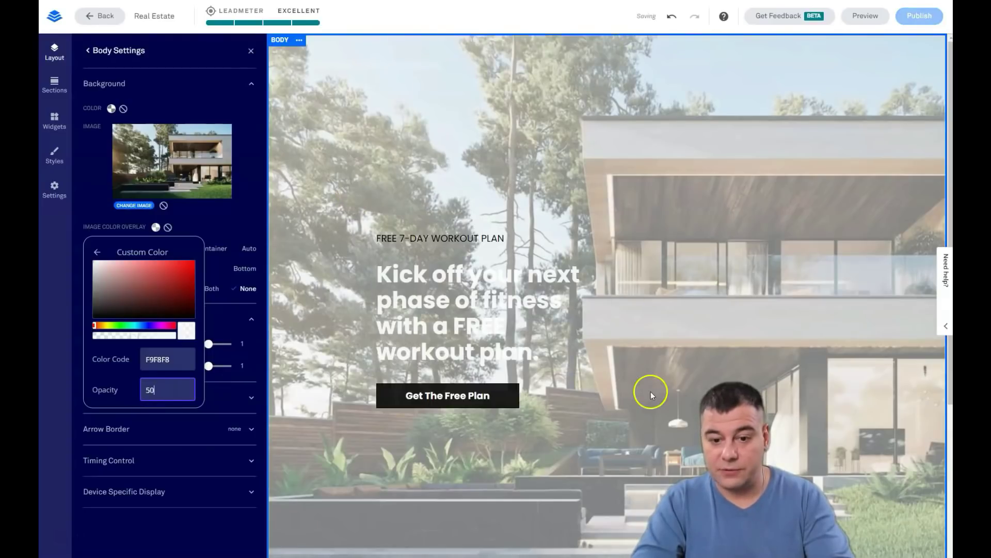
pyautogui.click(154, 229)
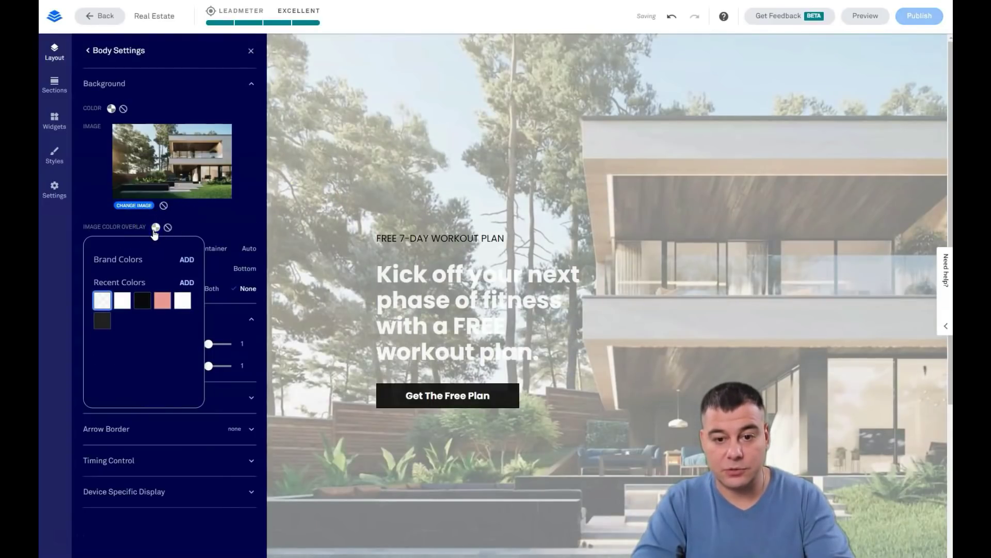
pyautogui.click(547, 249)
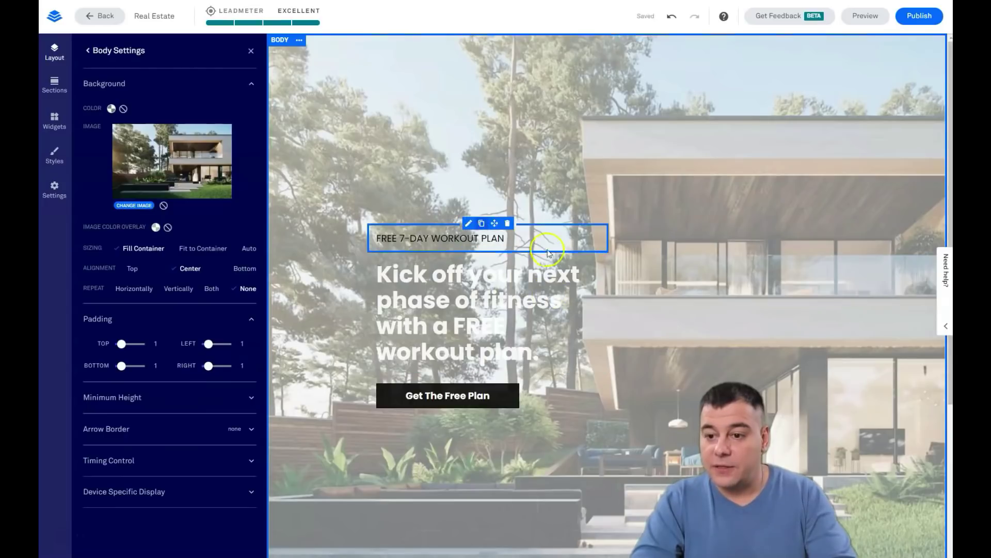
pyautogui.click(251, 51)
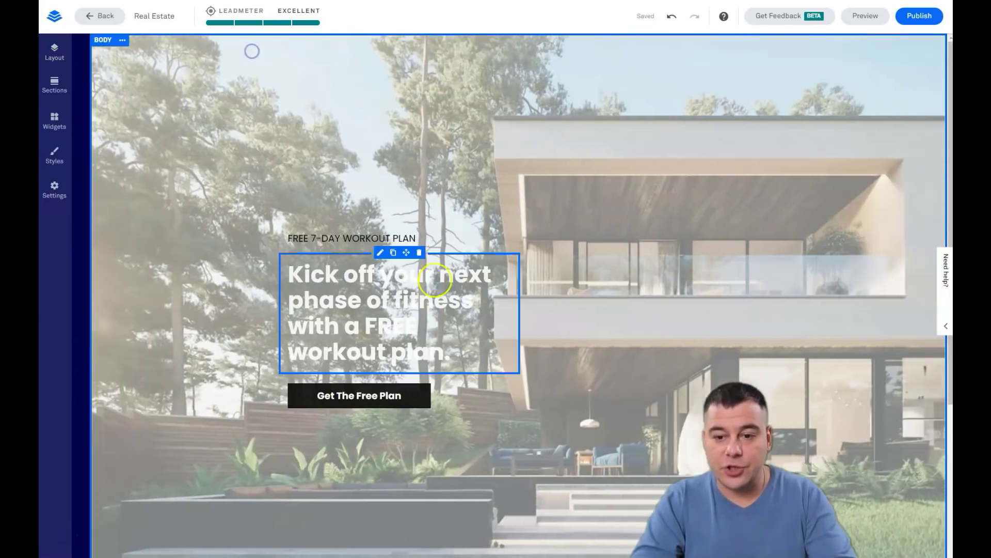
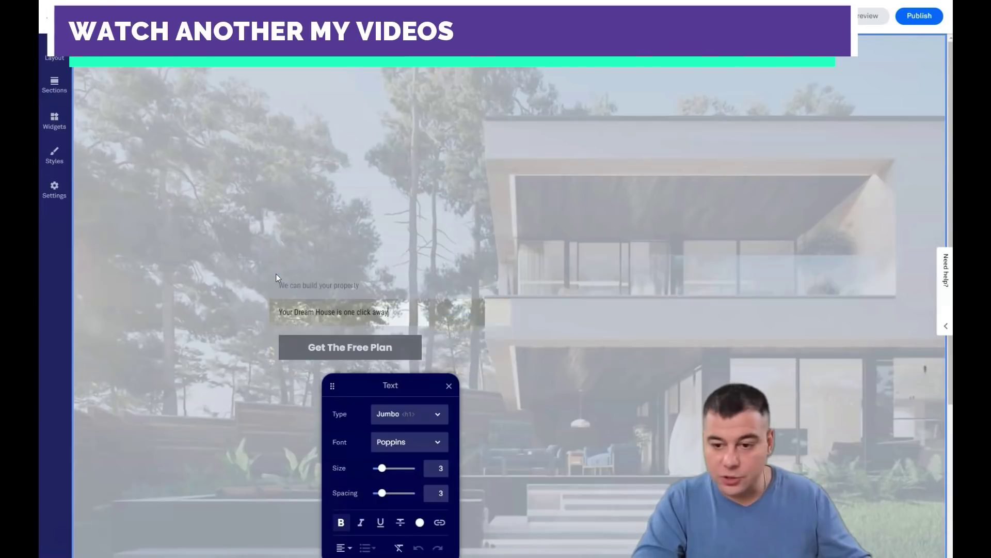
# - Try the Jumbo and Headline 1 types on the "We can build your property" line and settle on Headline 2
pyautogui.click(374, 312)
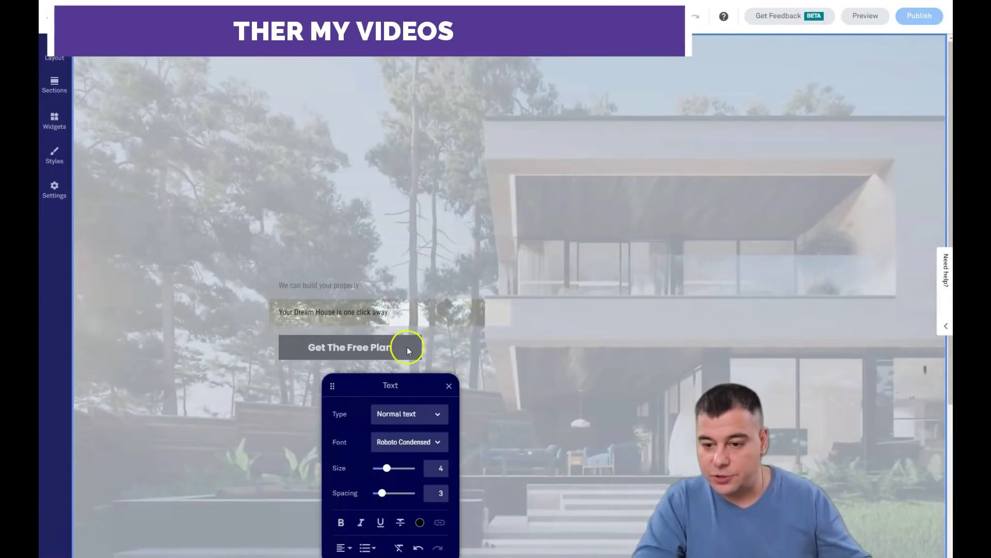
pyautogui.click(395, 288)
pyautogui.click(356, 287)
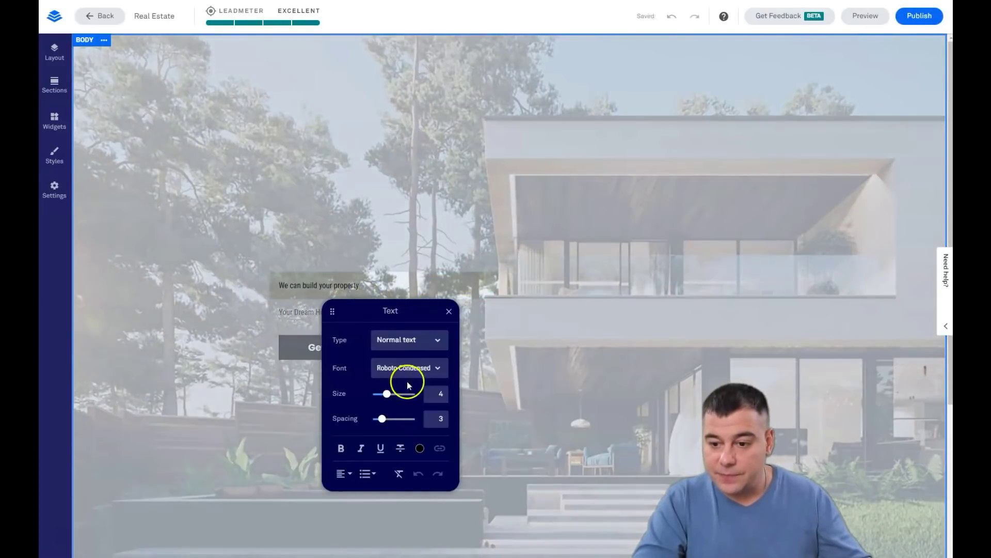
pyautogui.click(439, 342)
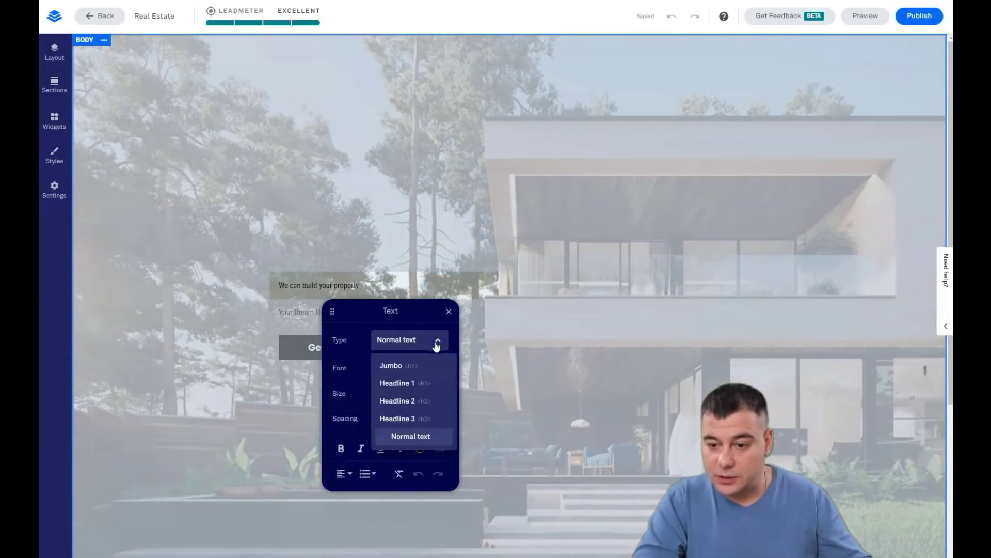
pyautogui.click(413, 374)
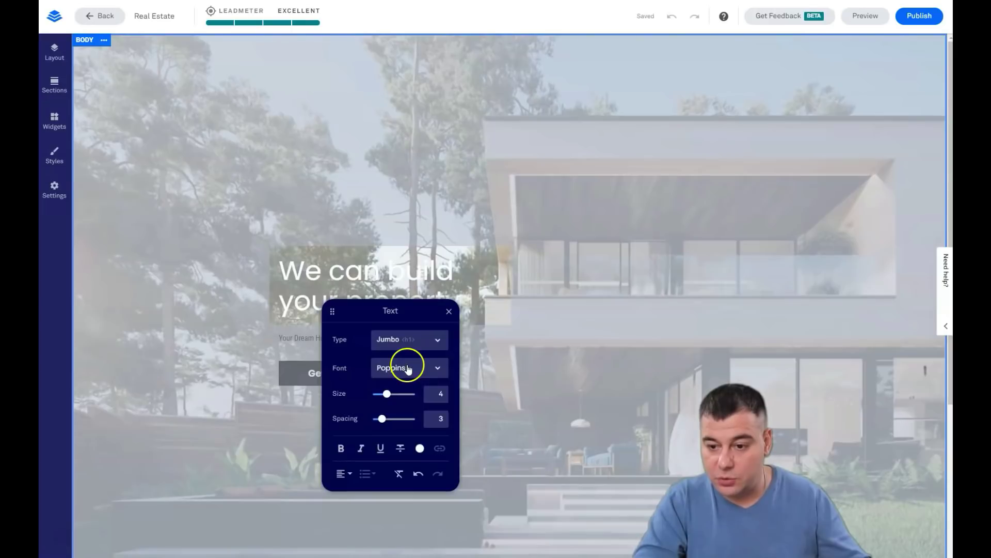
pyautogui.click(437, 340)
pyautogui.click(404, 384)
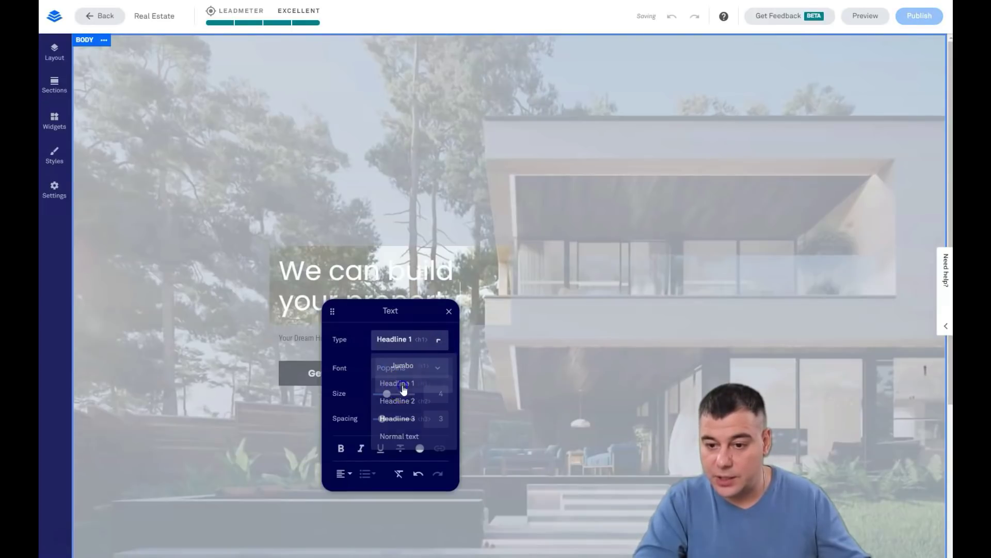
pyautogui.click(444, 335)
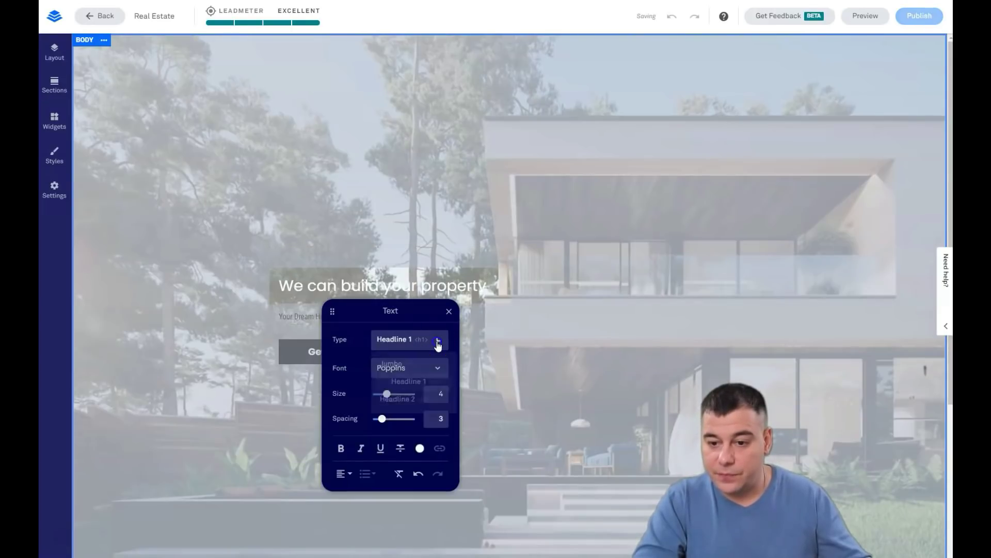
pyautogui.click(395, 403)
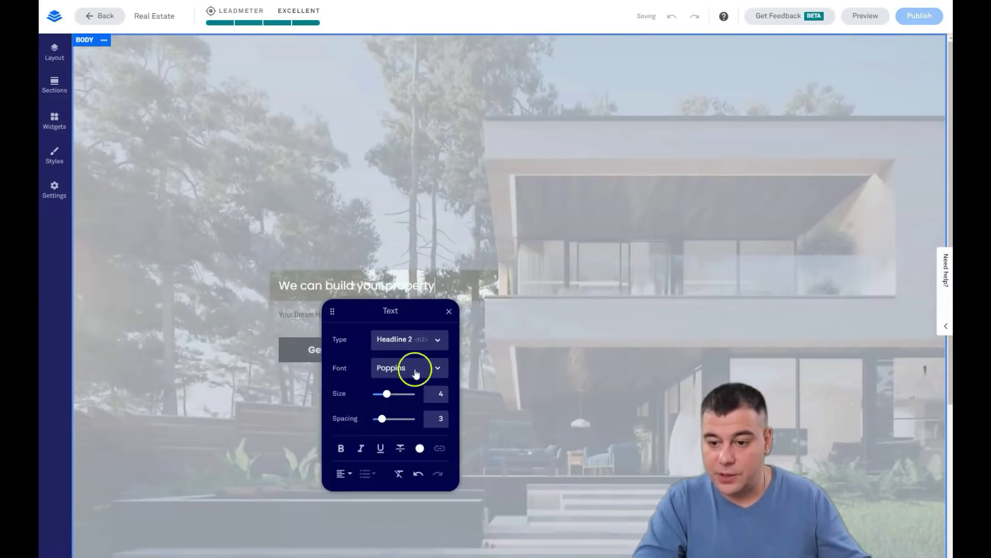
pyautogui.click(310, 323)
# - Change the "Your Dream House is one click away" text to the Jumbo type and close its text settings
pyautogui.moveTo(397, 313); pyautogui.dragTo(268, 317)
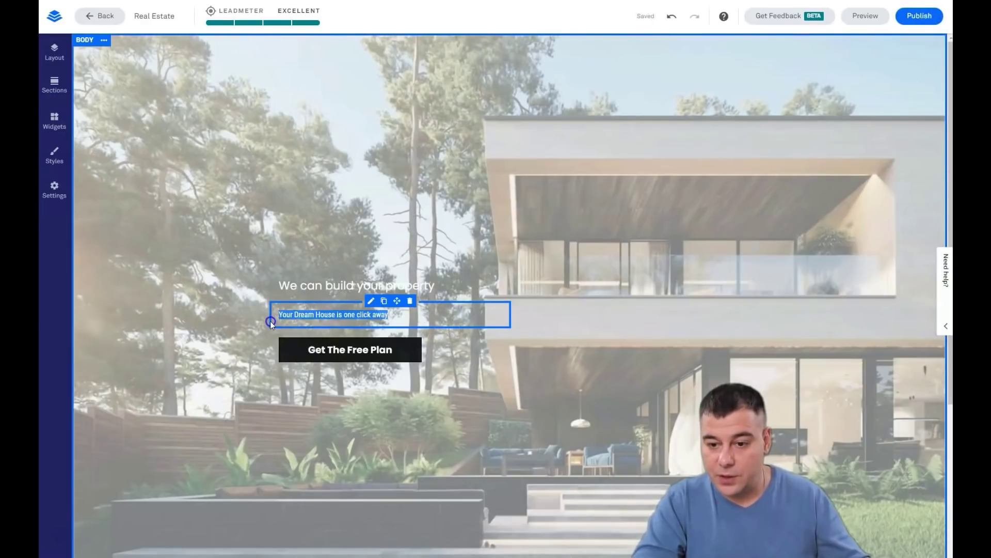
pyautogui.click(371, 303)
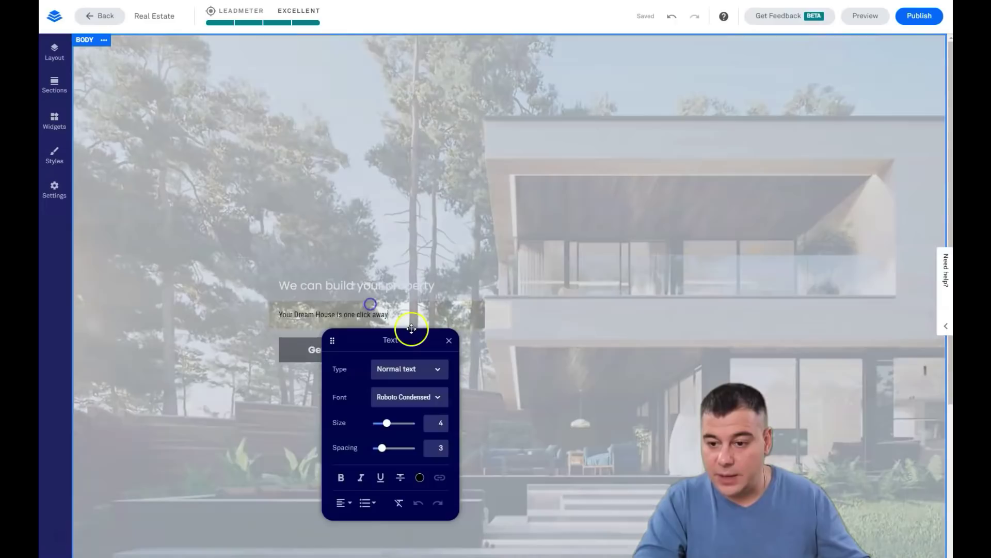
pyautogui.click(438, 370)
pyautogui.click(414, 394)
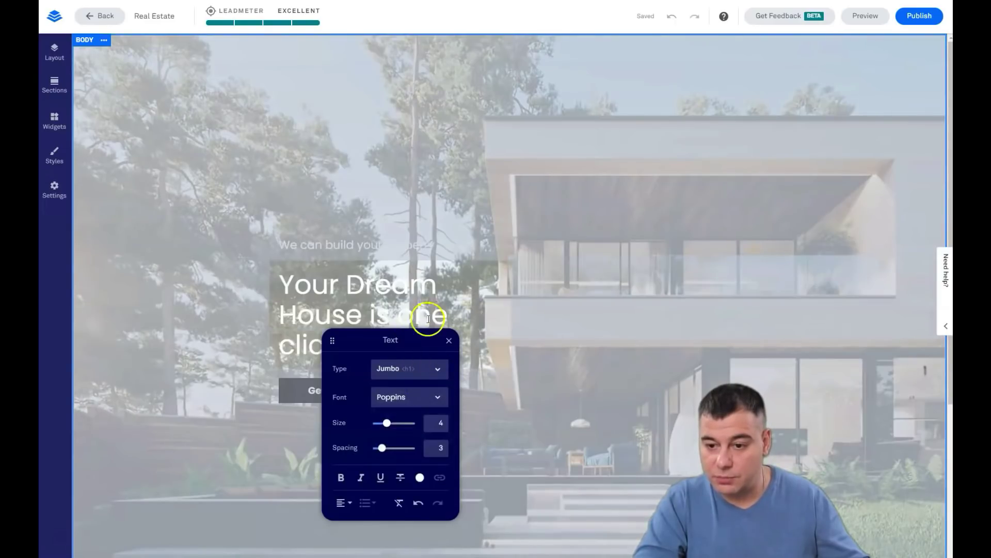
pyautogui.click(480, 382)
# - Replace the "Get The Free Plan" button label with "Get a free project"
pyautogui.click(387, 391)
pyautogui.moveTo(391, 392); pyautogui.dragTo(295, 393)
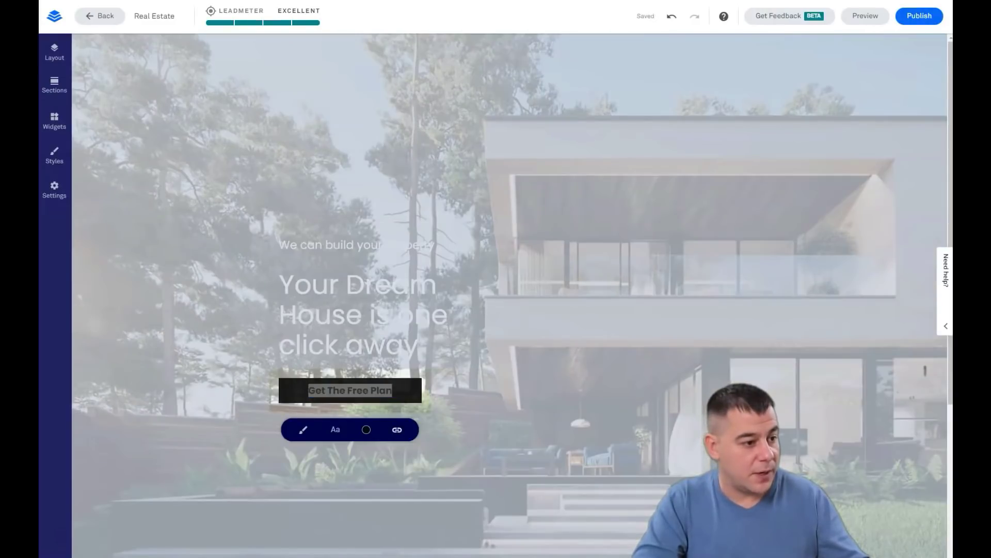
pyautogui.click(243, 470)
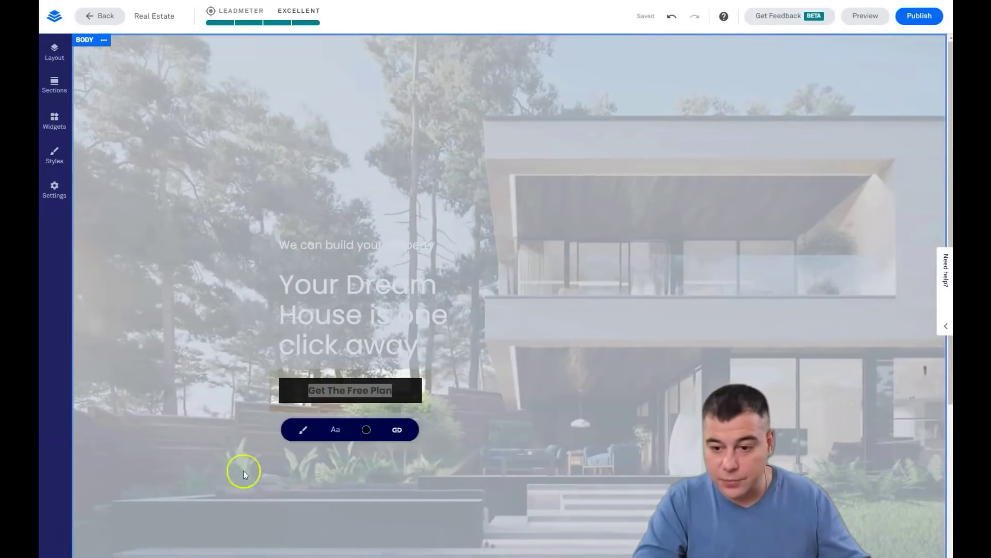
pyautogui.click(390, 392)
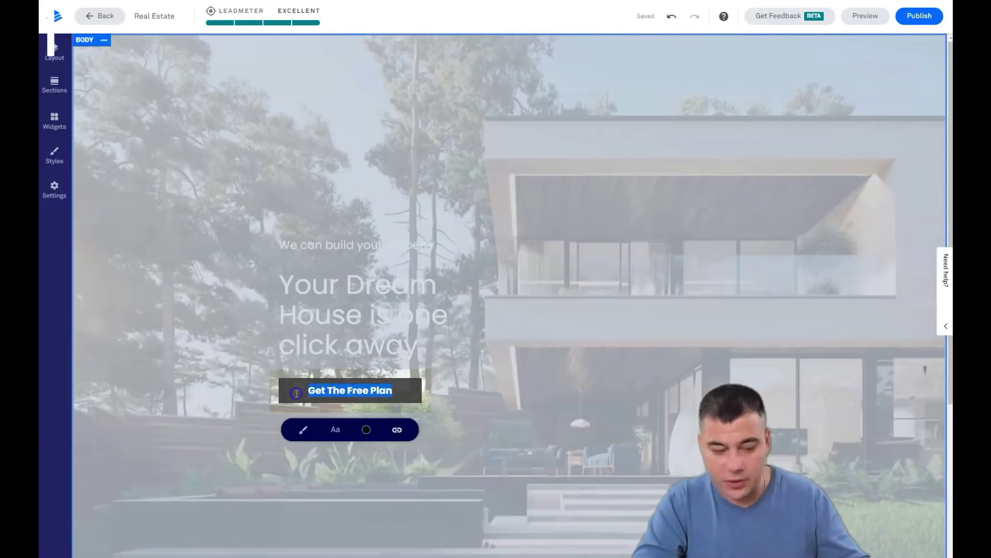
pyautogui.write('Get a free project')
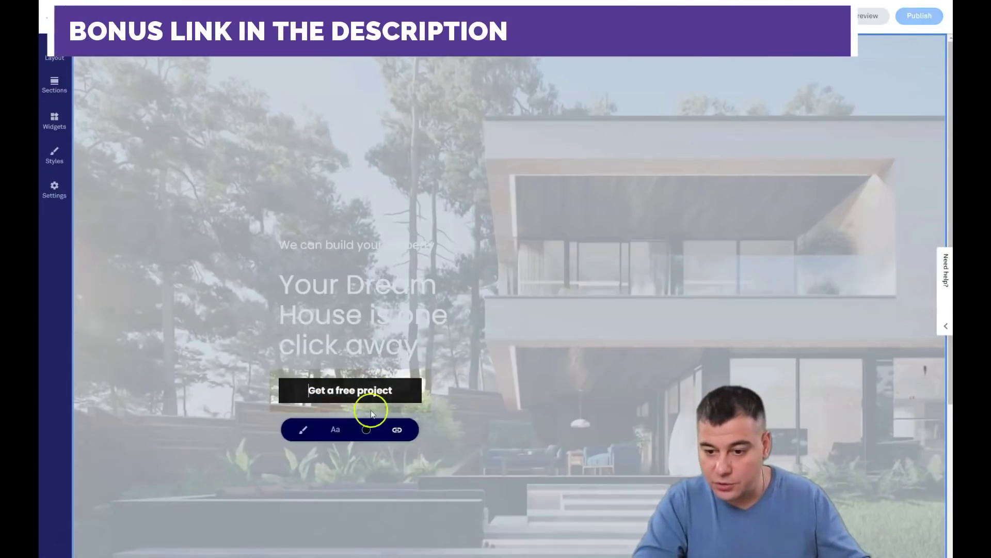
# - Give the "Get a free project" button a white background and black text, trying black and transparent backgrounds along the way
pyautogui.click(399, 393)
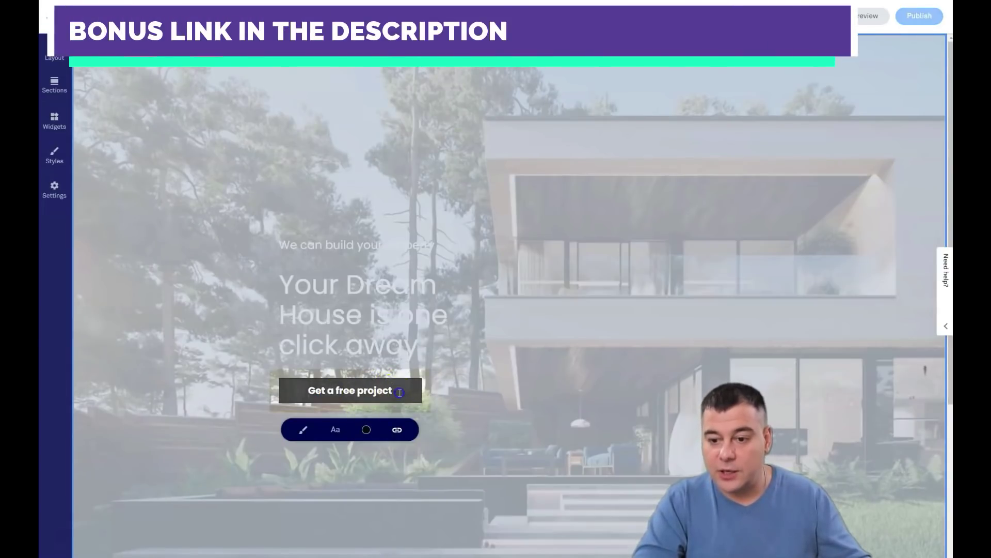
pyautogui.moveTo(400, 392); pyautogui.dragTo(315, 388)
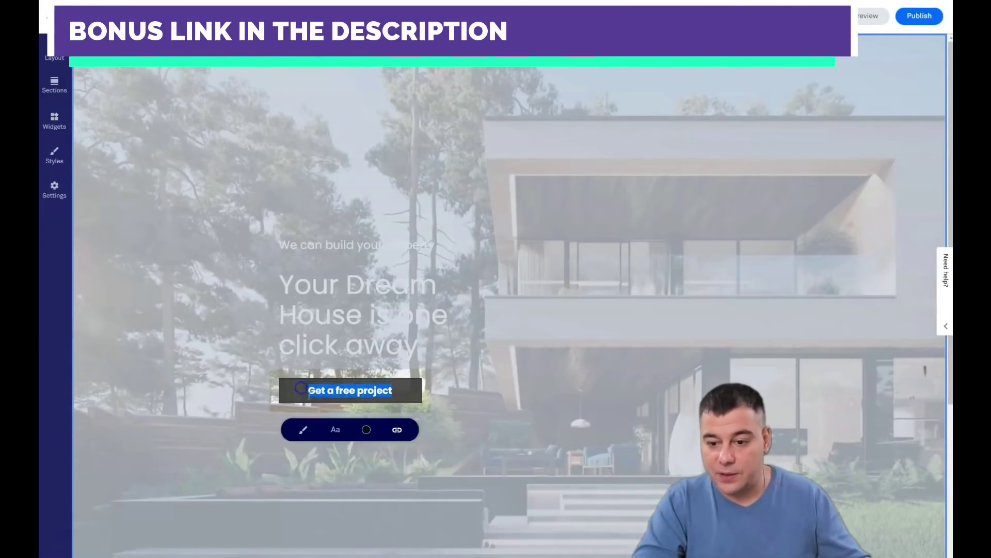
pyautogui.click(366, 431)
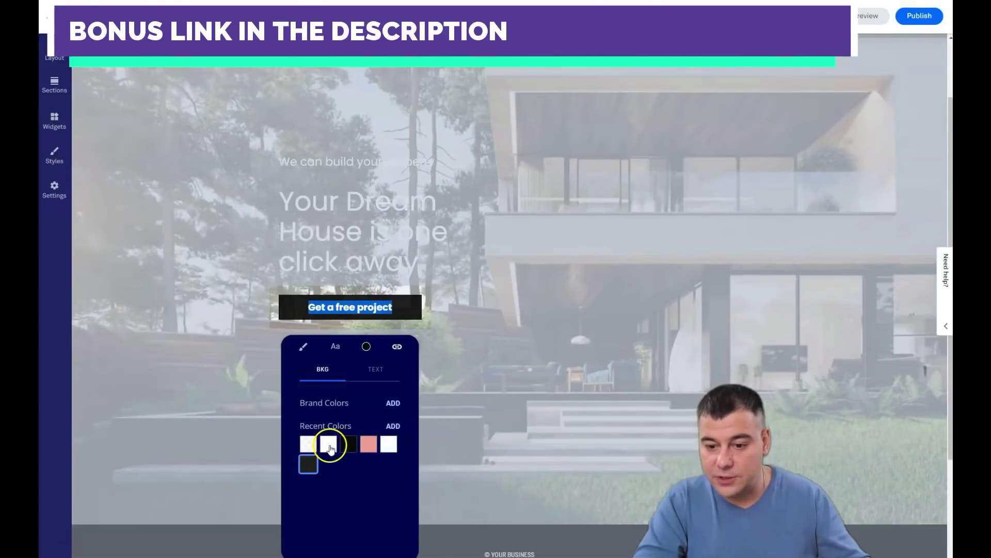
pyautogui.click(330, 448)
pyautogui.click(349, 444)
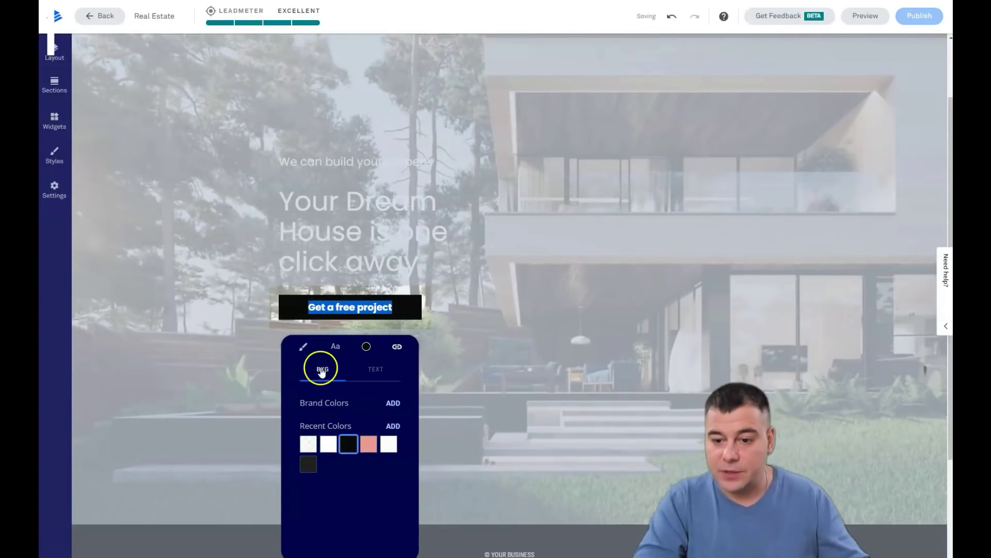
pyautogui.click(308, 442)
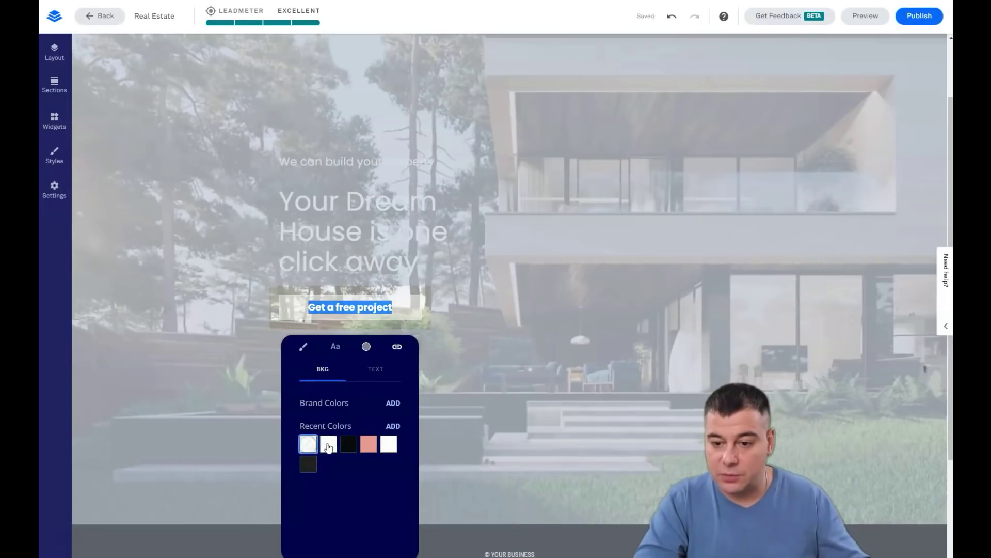
pyautogui.click(331, 447)
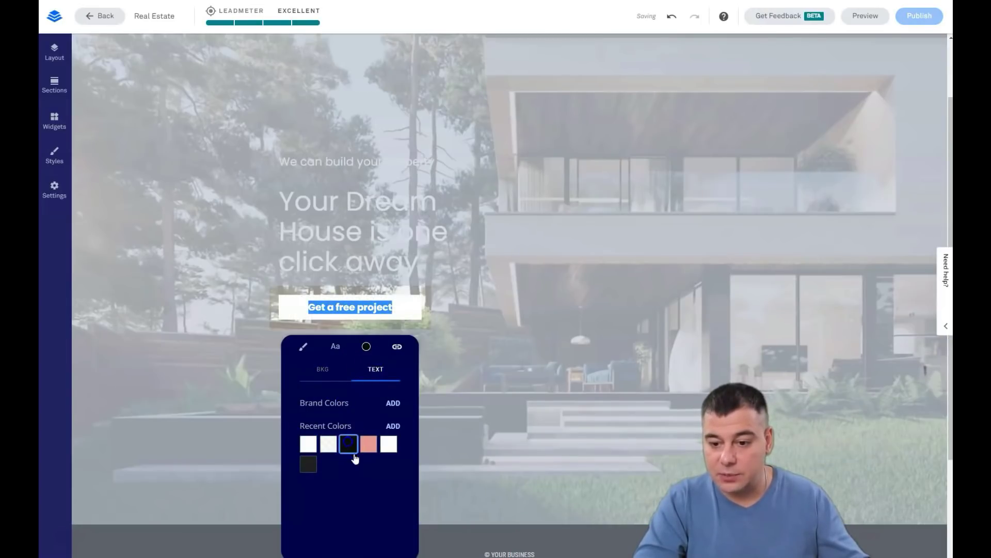
pyautogui.click(463, 417)
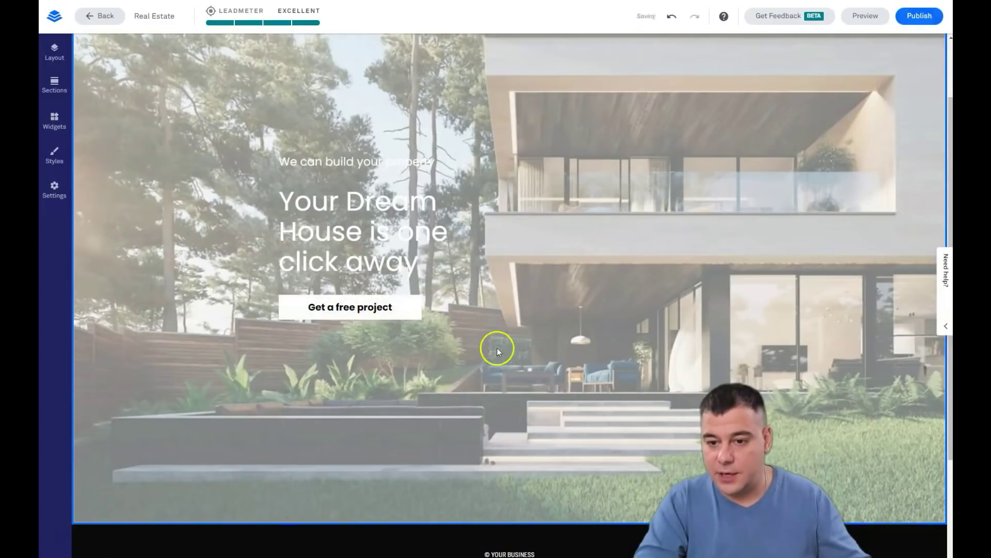
# - Set the color of the whole "Your Dream House is one click away" heading to black
pyautogui.moveTo(422, 272); pyautogui.dragTo(258, 200)
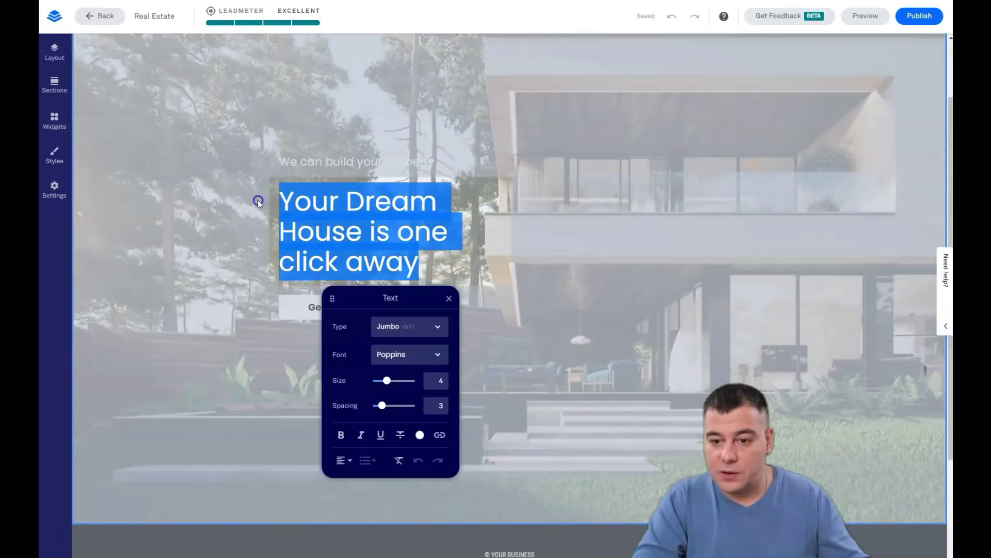
pyautogui.click(420, 435)
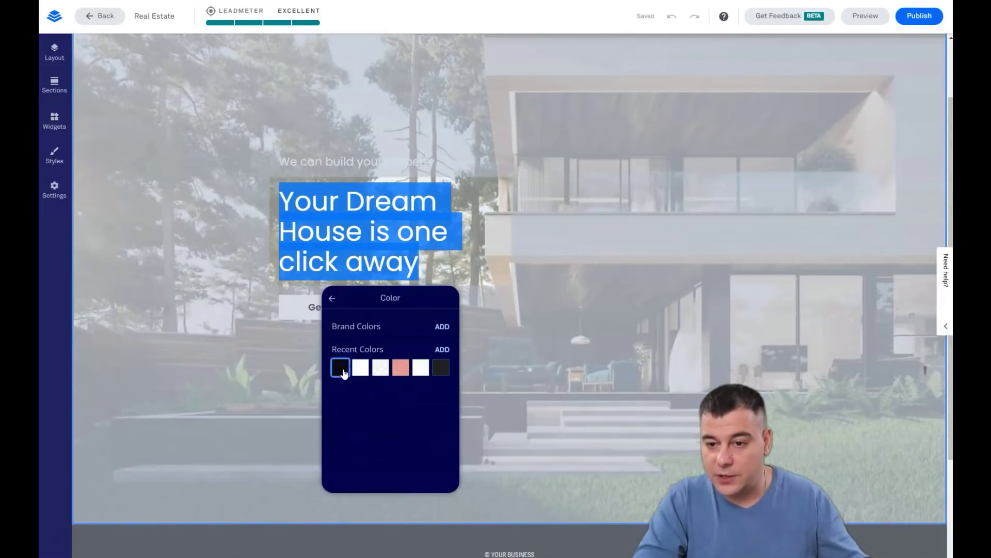
pyautogui.click(601, 382)
# - Recolor the "We can build your property" line above the heading to black
pyautogui.click(417, 166)
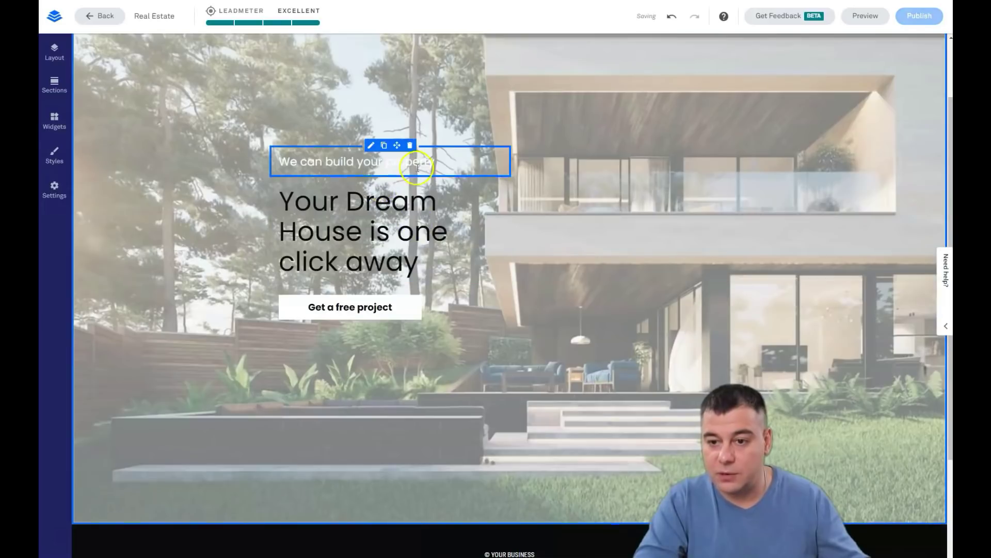
pyautogui.click(444, 164)
pyautogui.moveTo(444, 163); pyautogui.dragTo(275, 160)
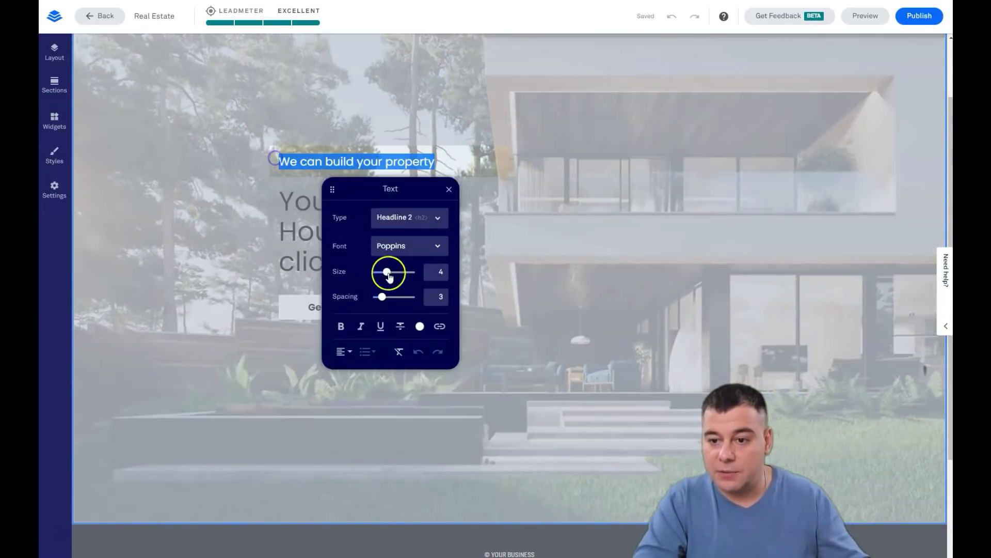
pyautogui.click(420, 328)
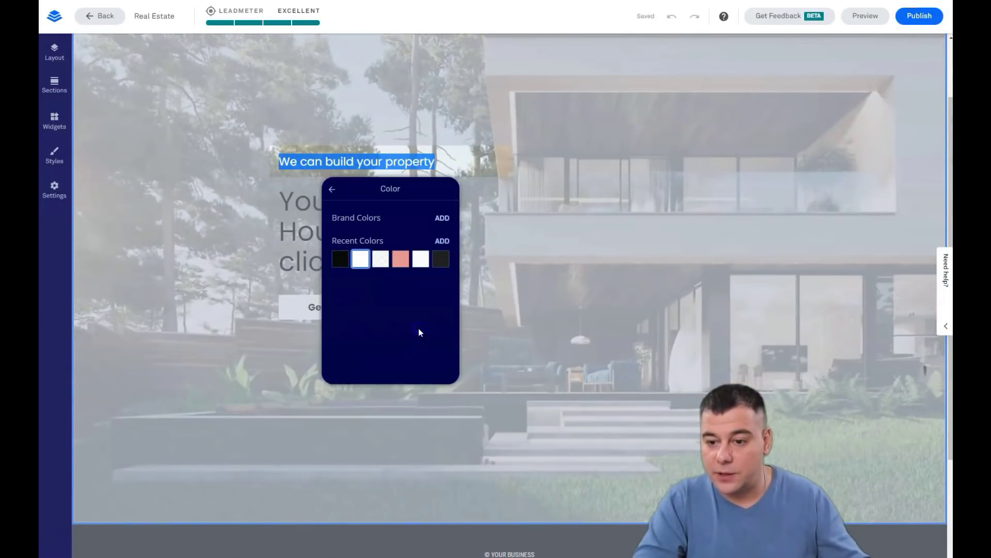
pyautogui.click(517, 270)
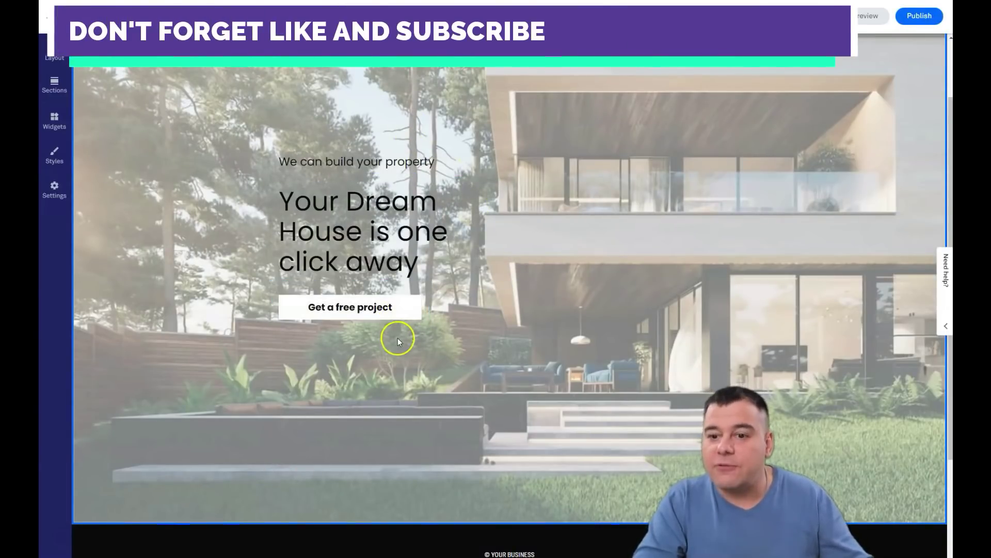
# - Try widening the text column beside the house in the Body section and bring it back to its narrower width
pyautogui.scroll(-3, 594, 308)
pyautogui.scroll(5, 596, 307)
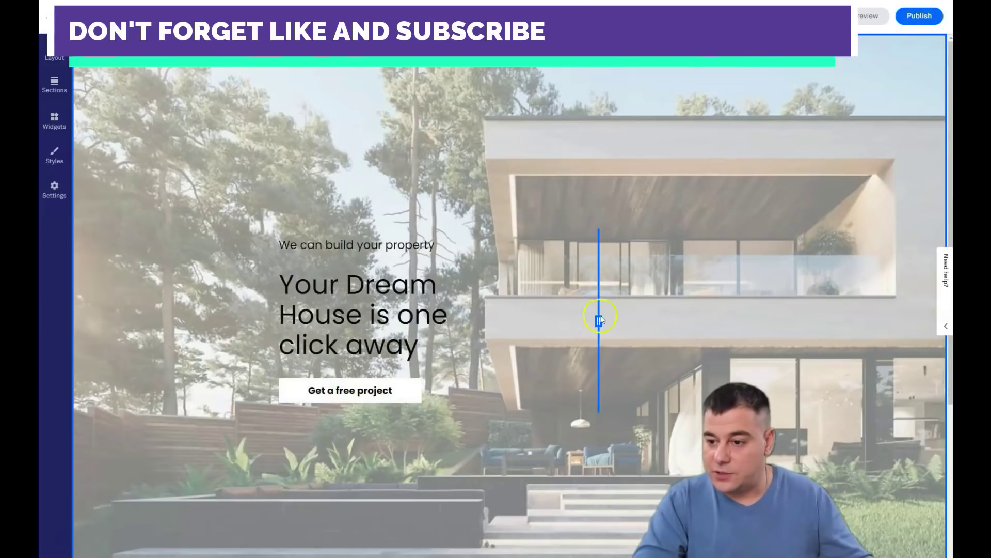
pyautogui.moveTo(599, 321); pyautogui.dragTo(744, 323)
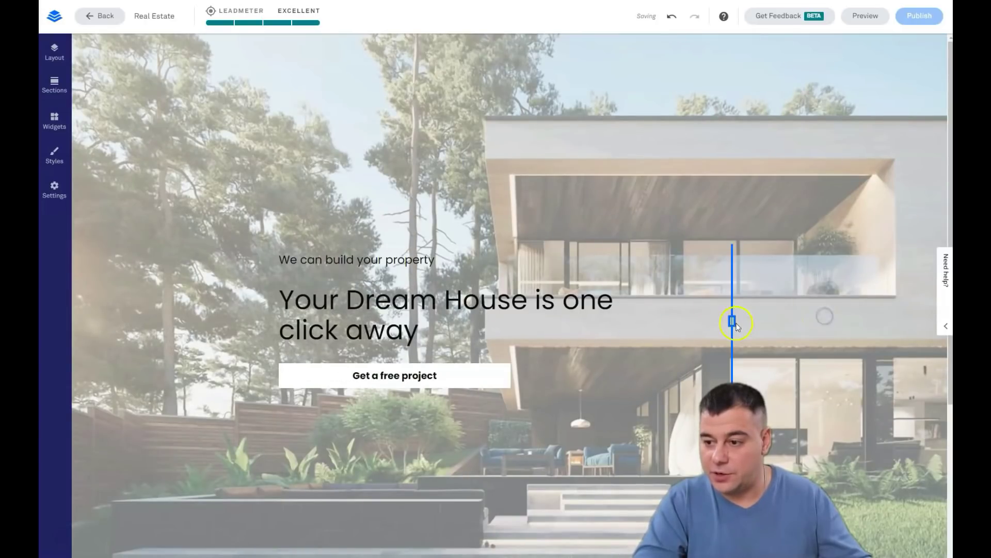
pyautogui.moveTo(734, 321); pyautogui.dragTo(617, 321)
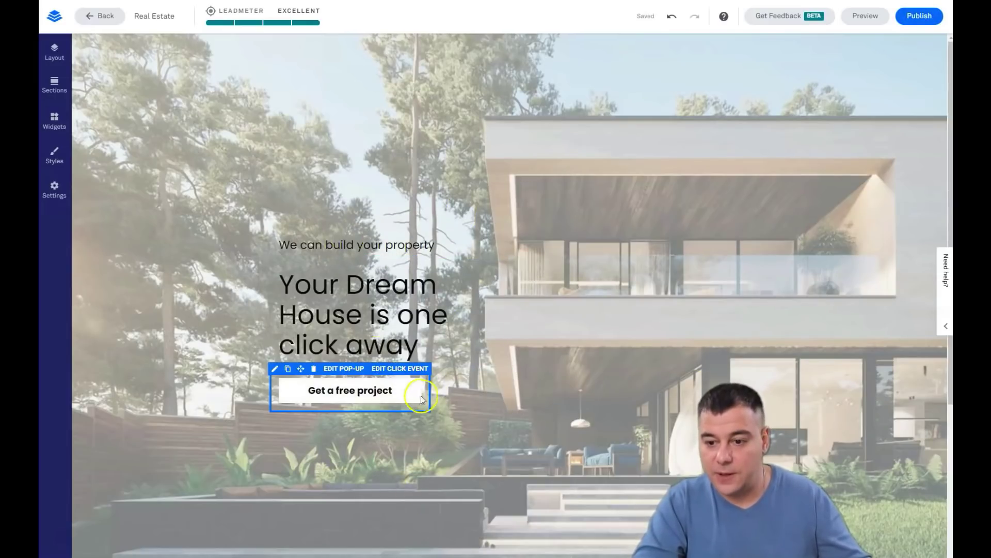
# - Try the Circular and Rounded shapes on the "Get a free project" button, reduce the rounding to 1, and return it to Square
pyautogui.click(274, 369)
pyautogui.click(303, 431)
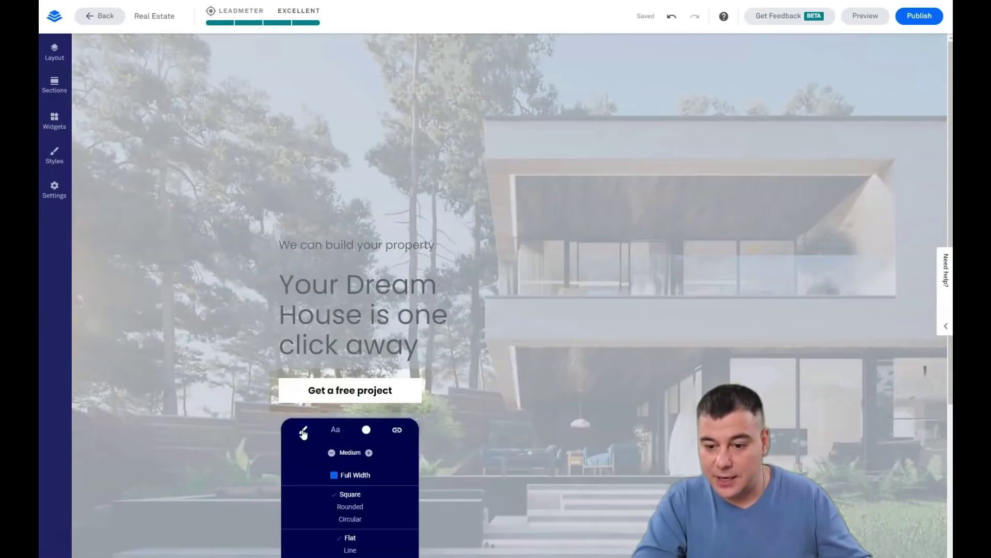
pyautogui.scroll(-3, 367, 482)
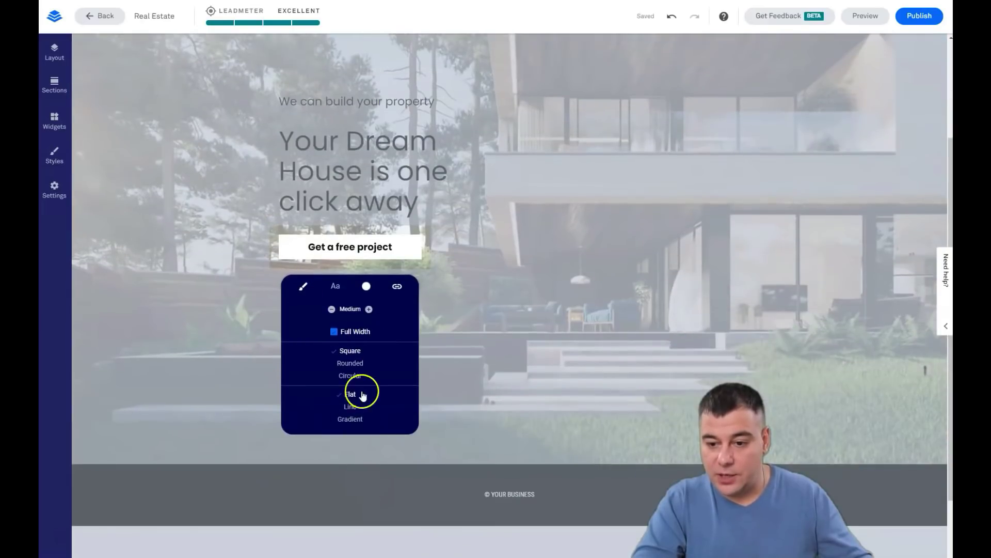
pyautogui.click(346, 365)
pyautogui.click(350, 376)
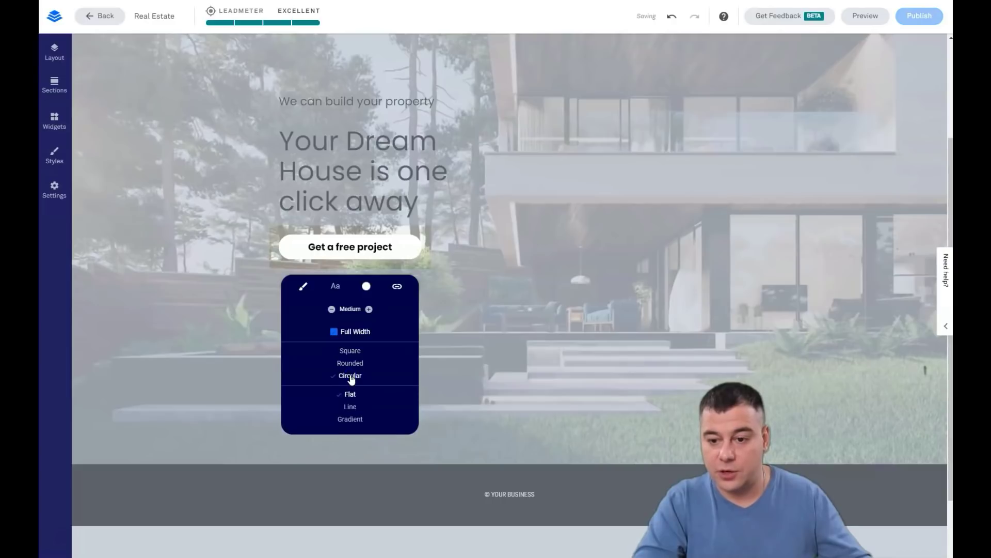
pyautogui.click(337, 396)
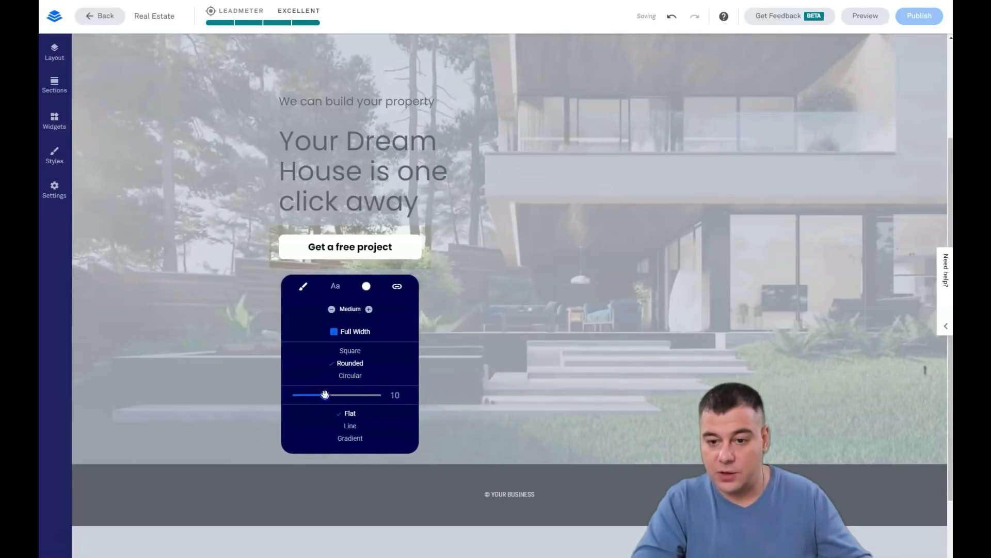
pyautogui.moveTo(368, 390); pyautogui.dragTo(297, 395)
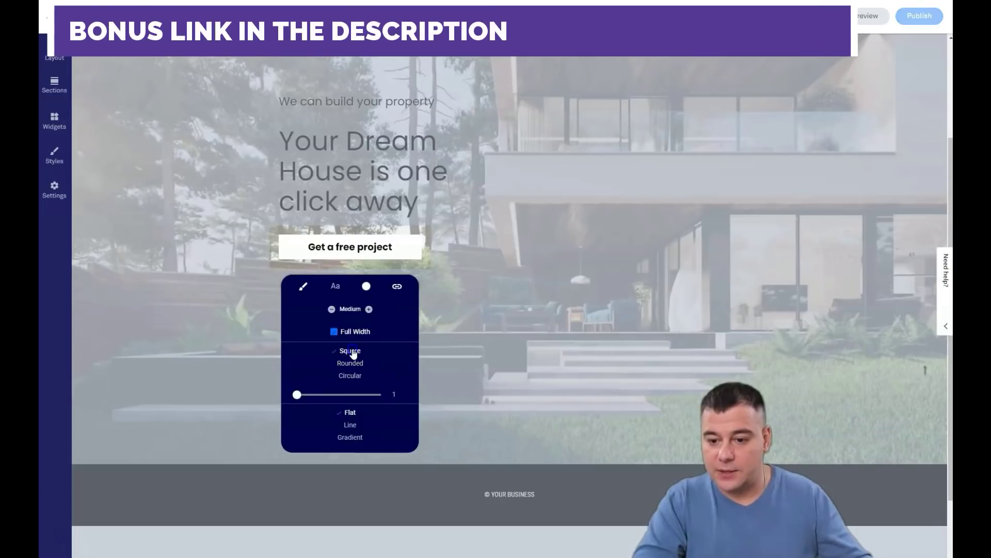
# - Apply the Square shape to the "Get a free project" button and finish editing it
pyautogui.click(351, 351)
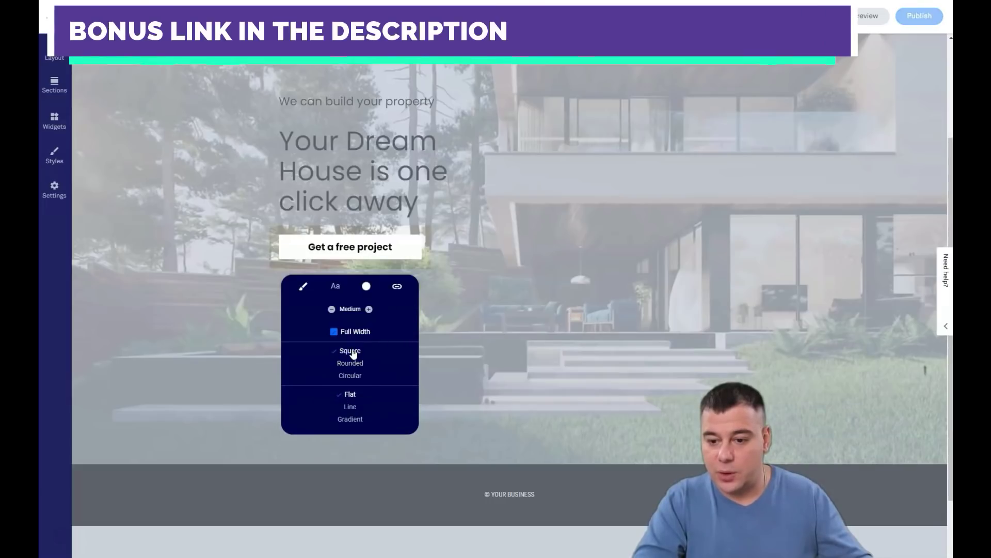
pyautogui.click(506, 202)
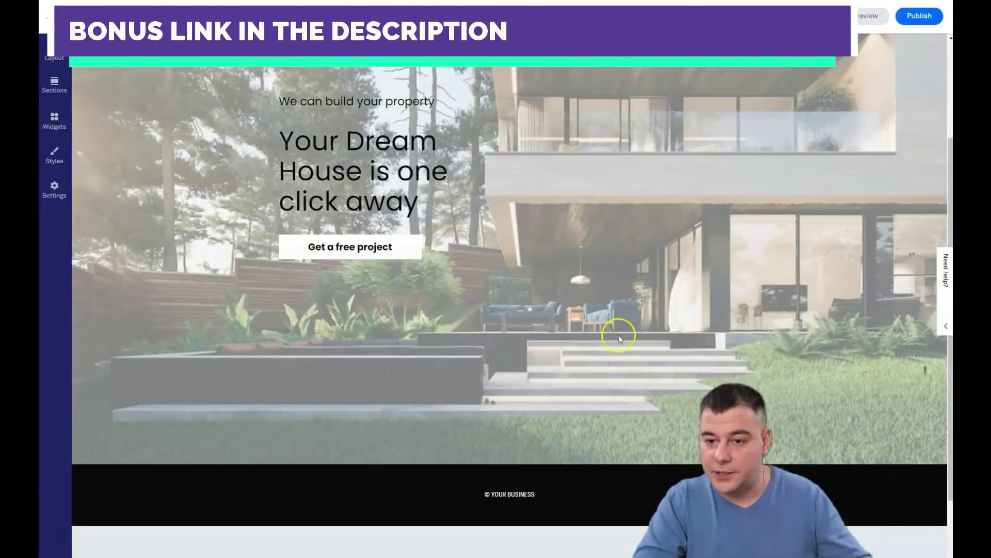
pyautogui.scroll(3, 650, 173)
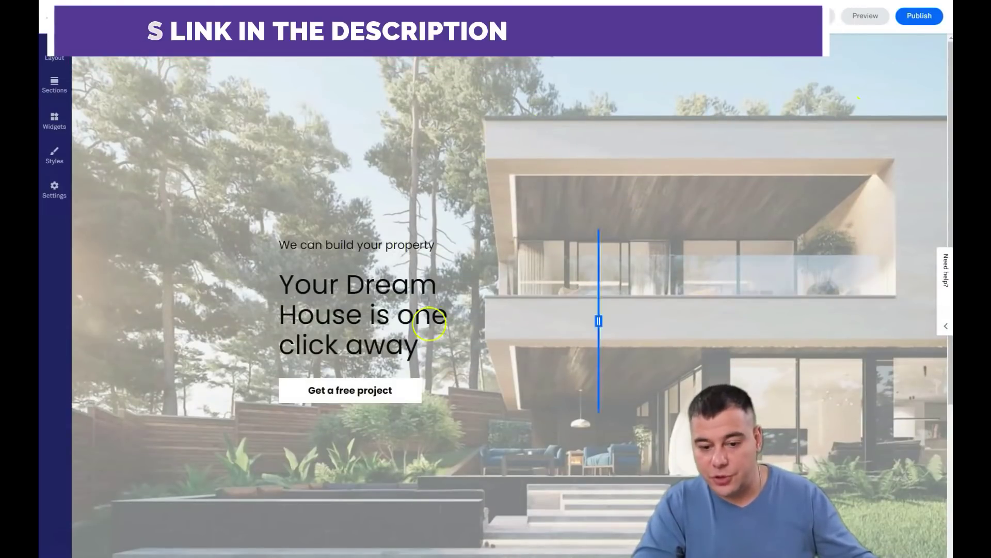
# - Try the Nunito font on the "We can build your property" line, settle on Open Sans, and set its size to 5
pyautogui.click(393, 245)
pyautogui.moveTo(435, 244); pyautogui.dragTo(279, 246)
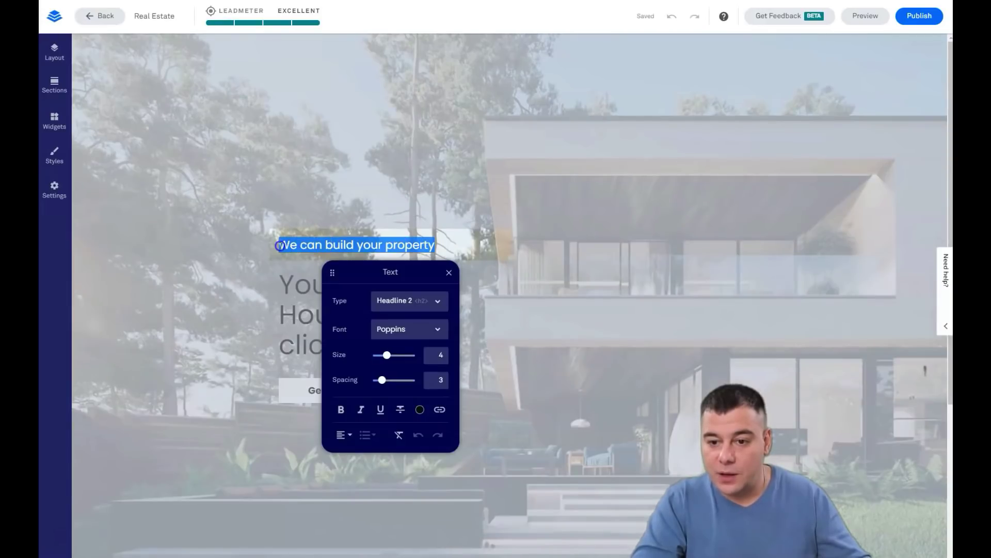
pyautogui.click(437, 331)
pyautogui.click(405, 365)
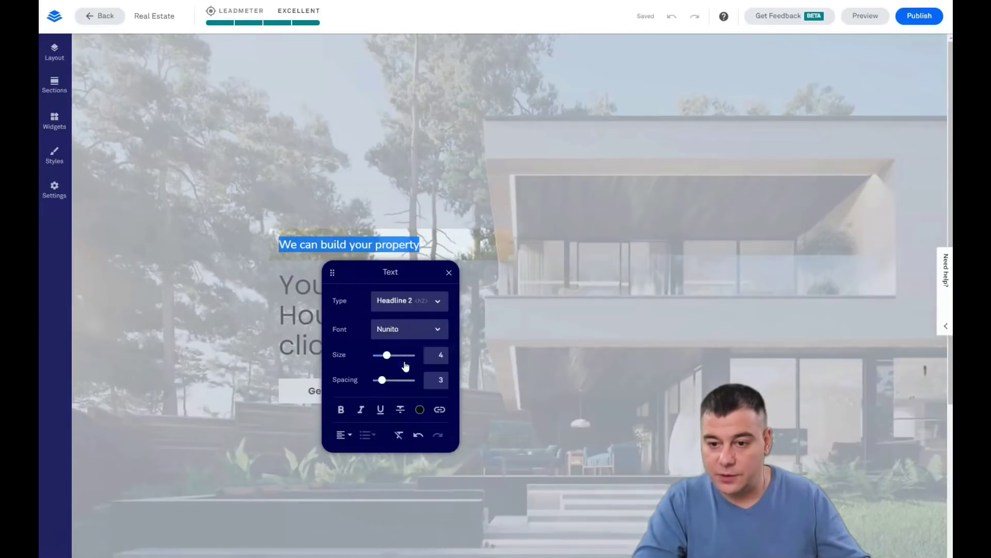
pyautogui.click(419, 331)
pyautogui.click(443, 329)
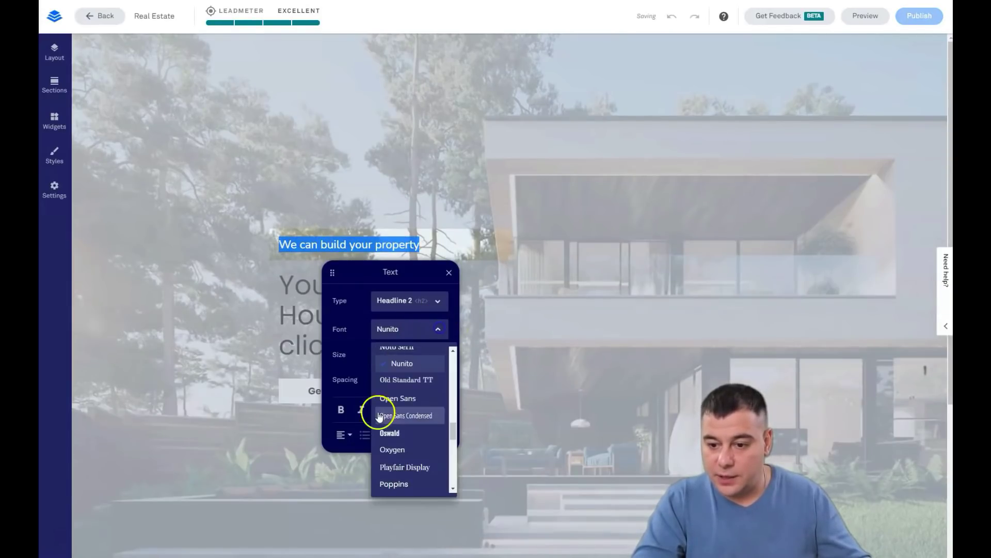
pyautogui.click(401, 400)
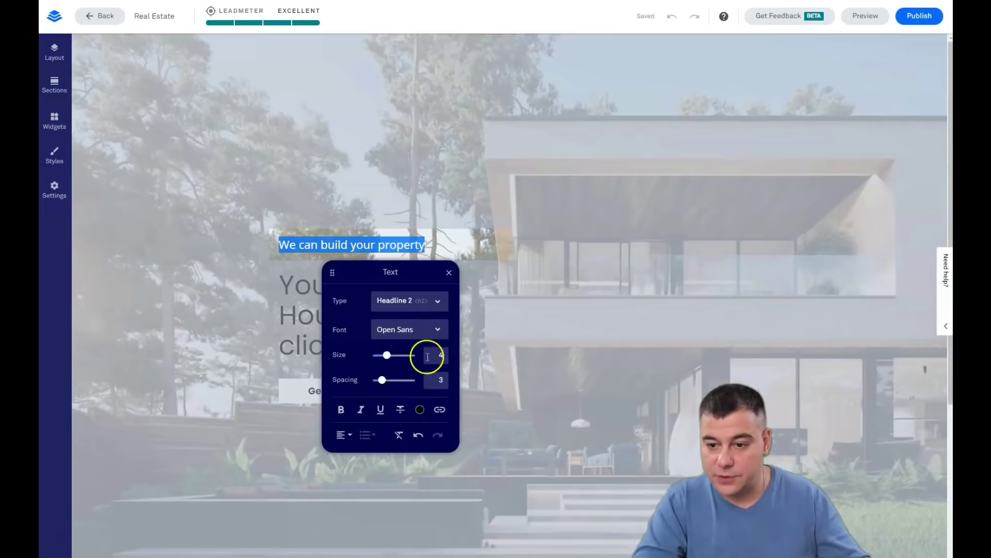
pyautogui.click(387, 356)
pyautogui.moveTo(388, 356); pyautogui.dragTo(392, 357)
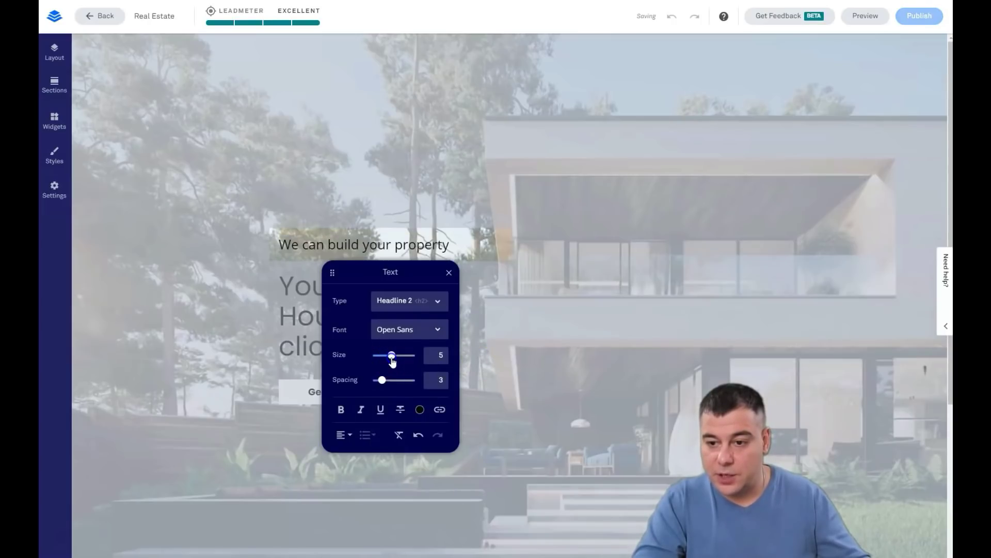
pyautogui.click(518, 364)
# - Set the whole "Your Dream House is one click away" heading in Open Sans at size 5
pyautogui.click(435, 319)
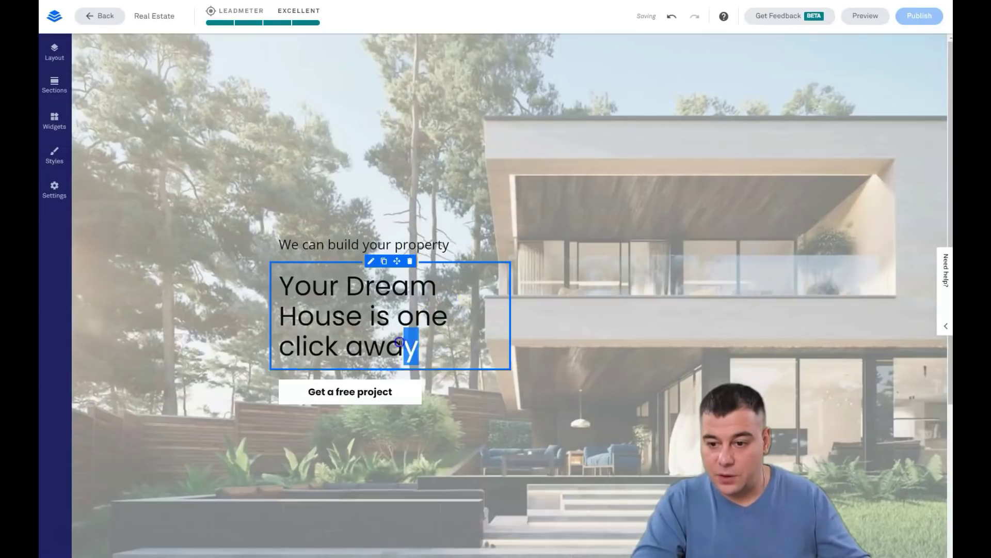
pyautogui.moveTo(400, 343); pyautogui.dragTo(283, 281)
pyautogui.click(374, 256)
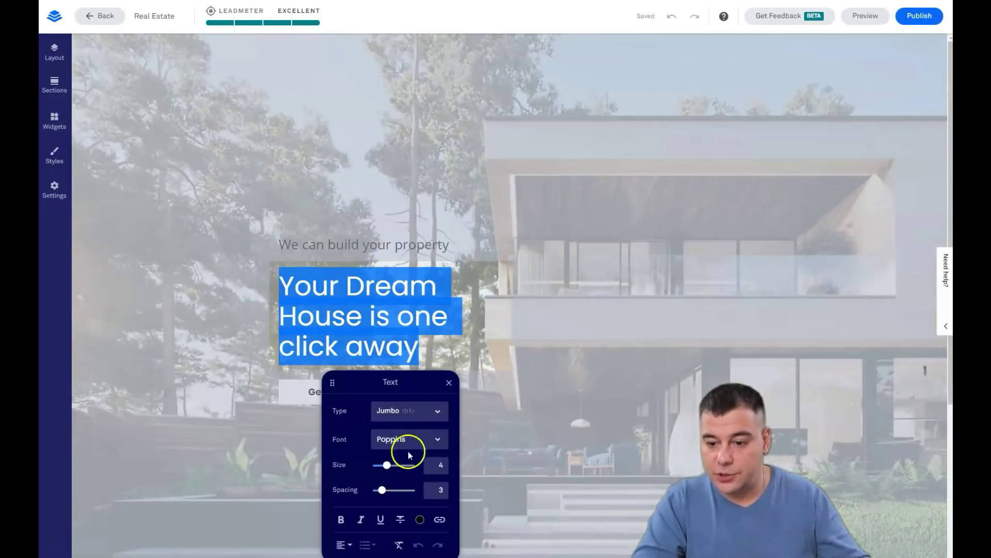
pyautogui.click(438, 441)
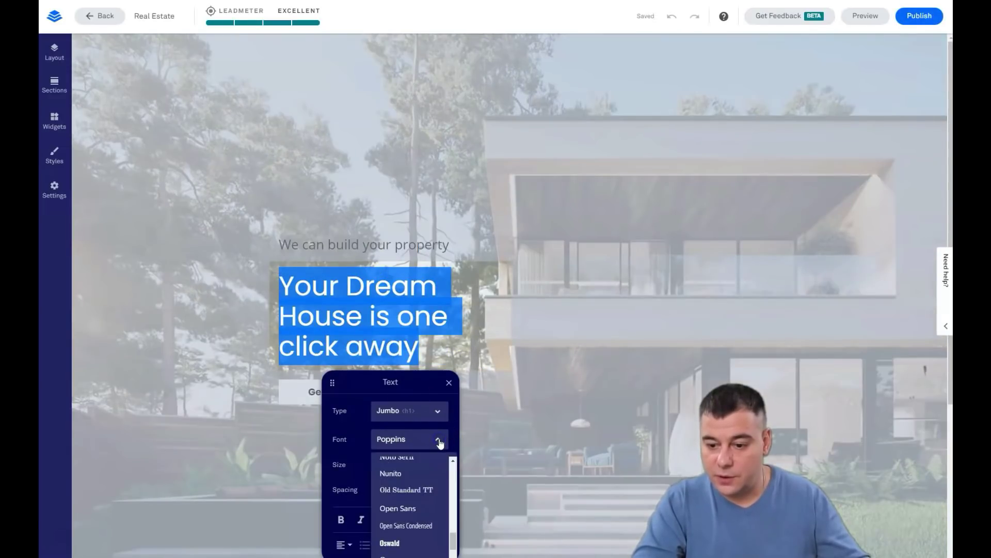
pyautogui.click(411, 511)
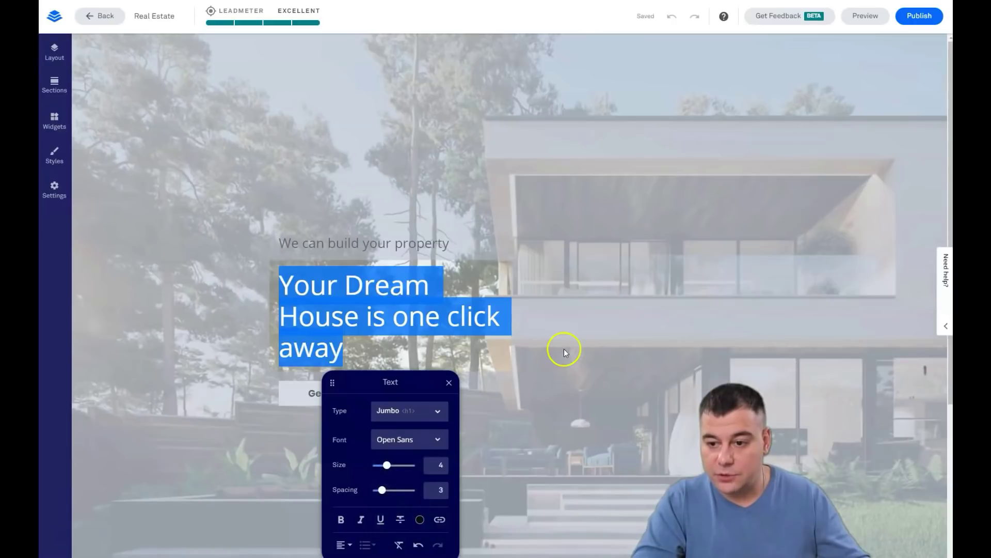
pyautogui.moveTo(385, 469); pyautogui.dragTo(394, 469)
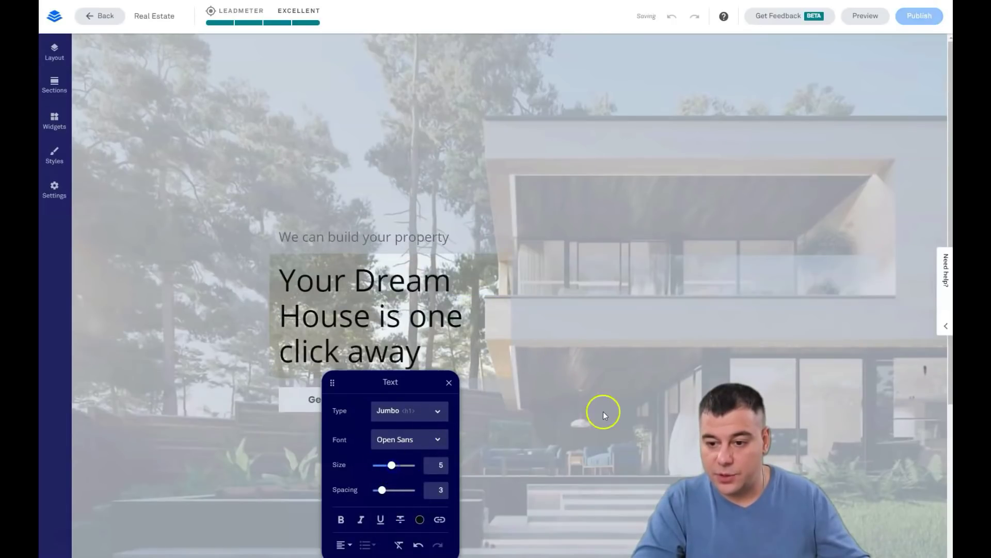
pyautogui.click(603, 411)
pyautogui.click(359, 399)
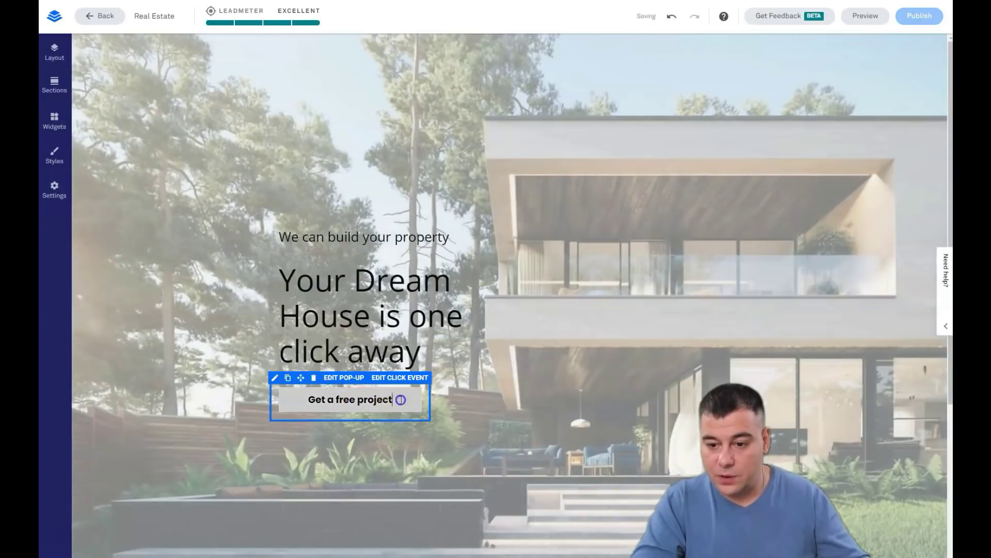
pyautogui.moveTo(400, 400); pyautogui.dragTo(289, 398)
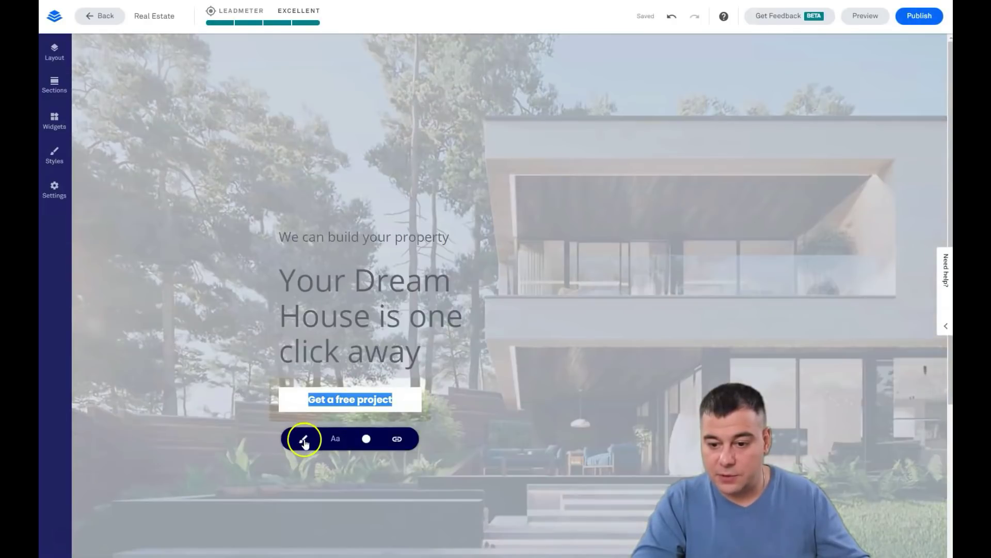
pyautogui.click(303, 440)
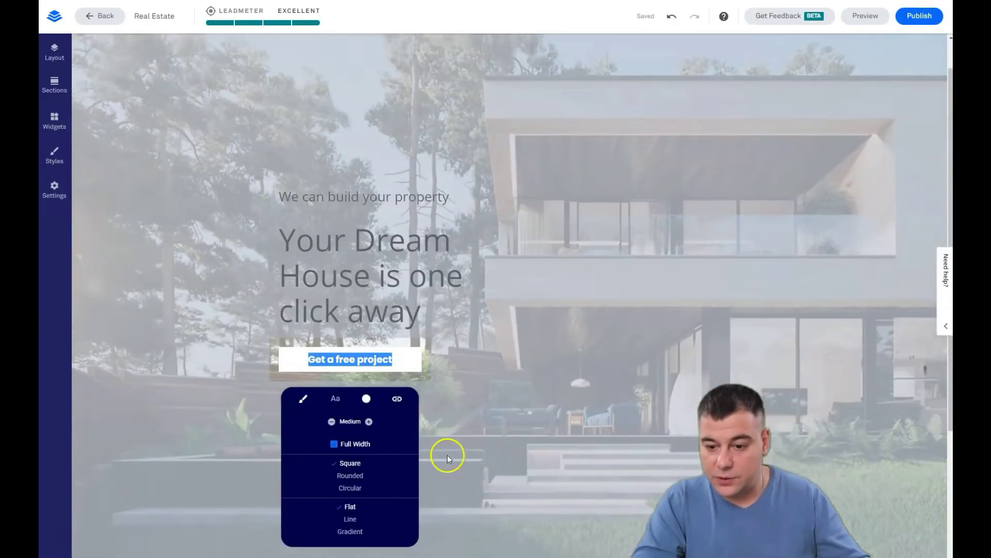
pyautogui.scroll(-2, 448, 454)
pyautogui.click(455, 360)
# - Change the font of the "Get a free project" button text to Open Sans
pyautogui.click(382, 318)
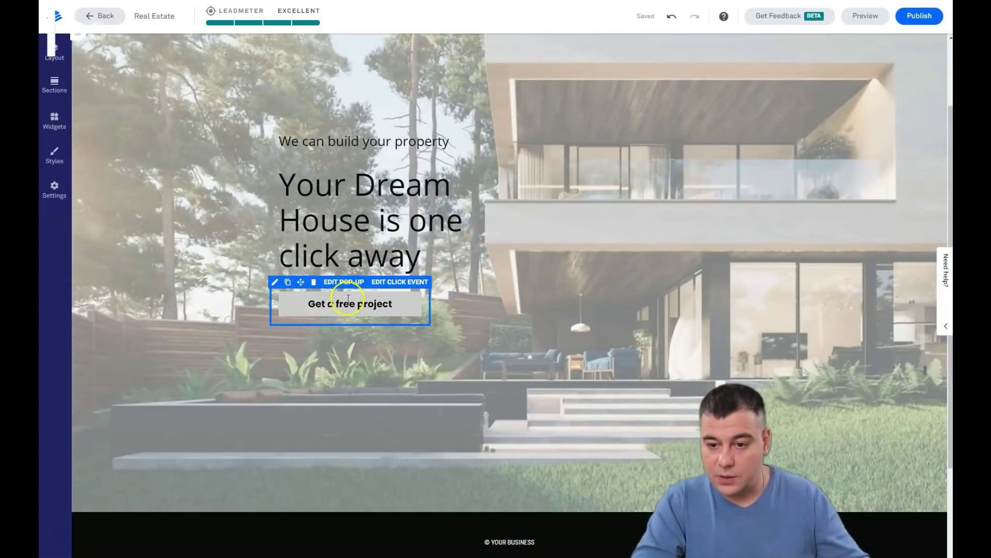
pyautogui.click(275, 282)
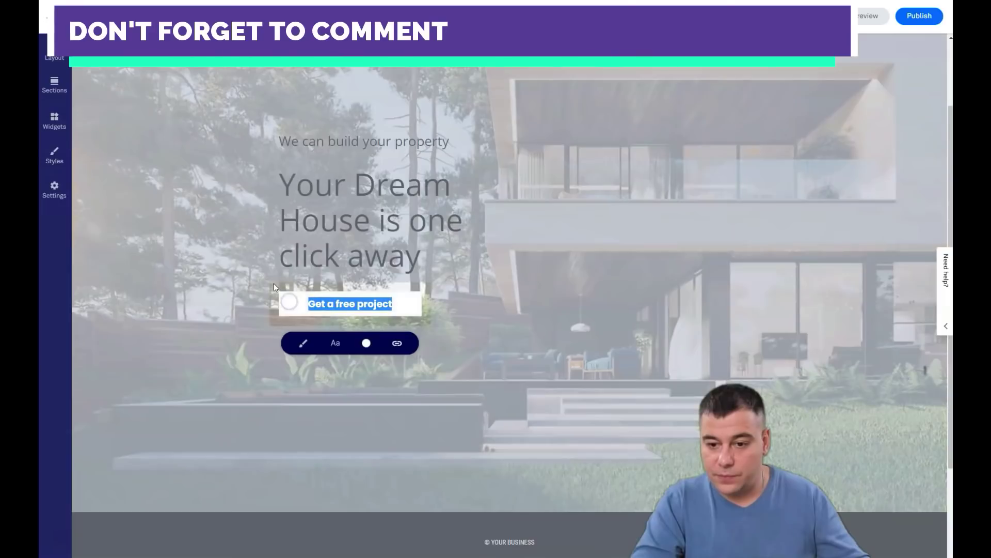
pyautogui.click(336, 344)
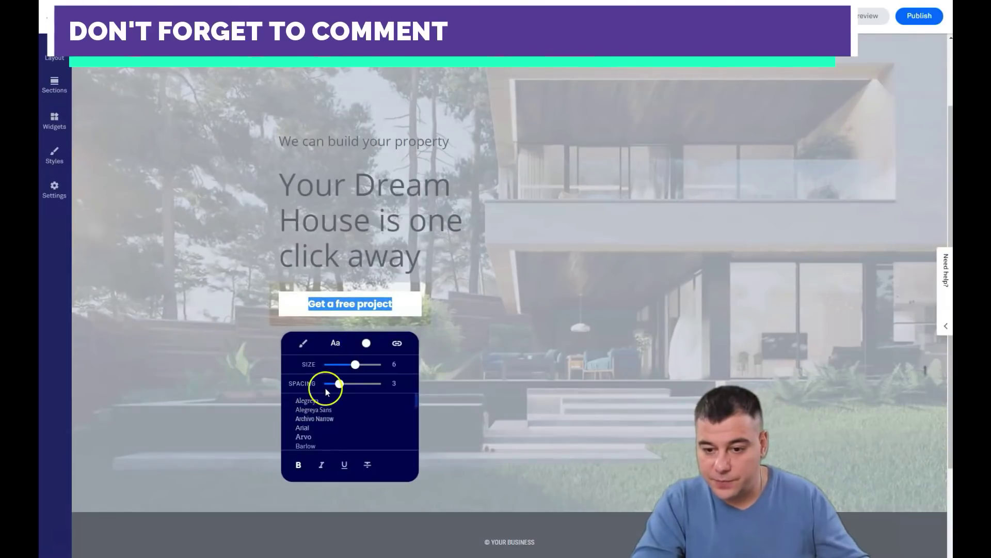
pyautogui.scroll(-5, 337, 403)
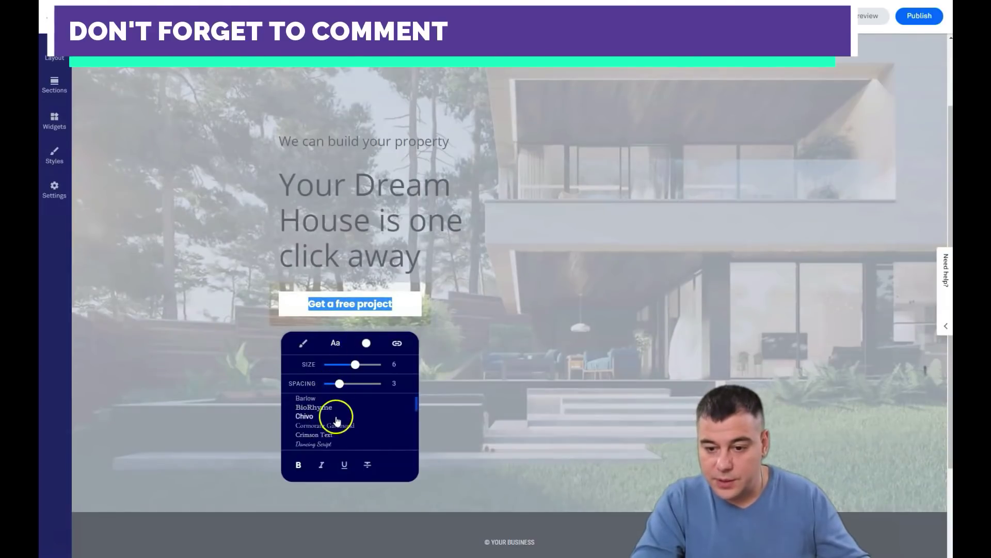
pyautogui.scroll(3, 338, 422)
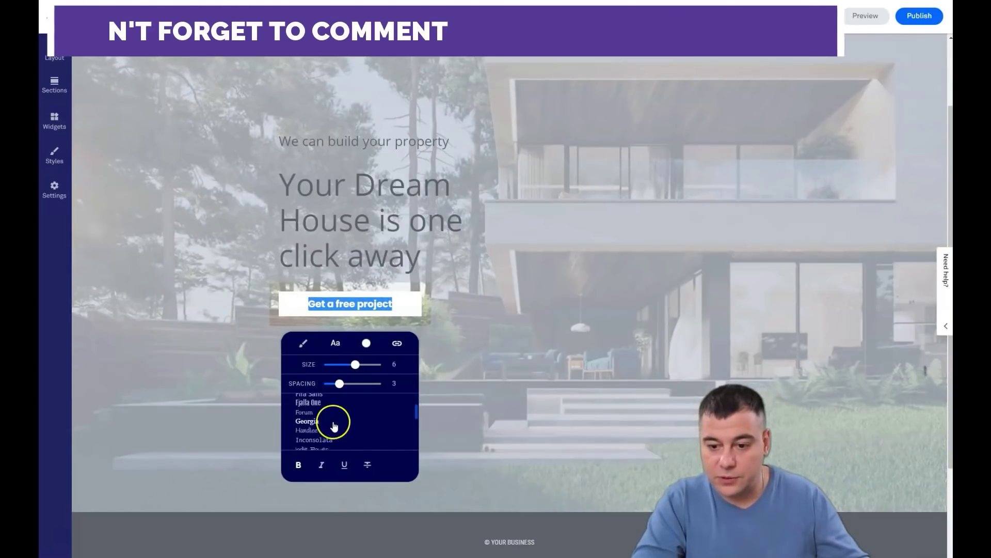
pyautogui.scroll(2, 335, 425)
pyautogui.scroll(-5, 333, 424)
pyautogui.scroll(-8, 331, 424)
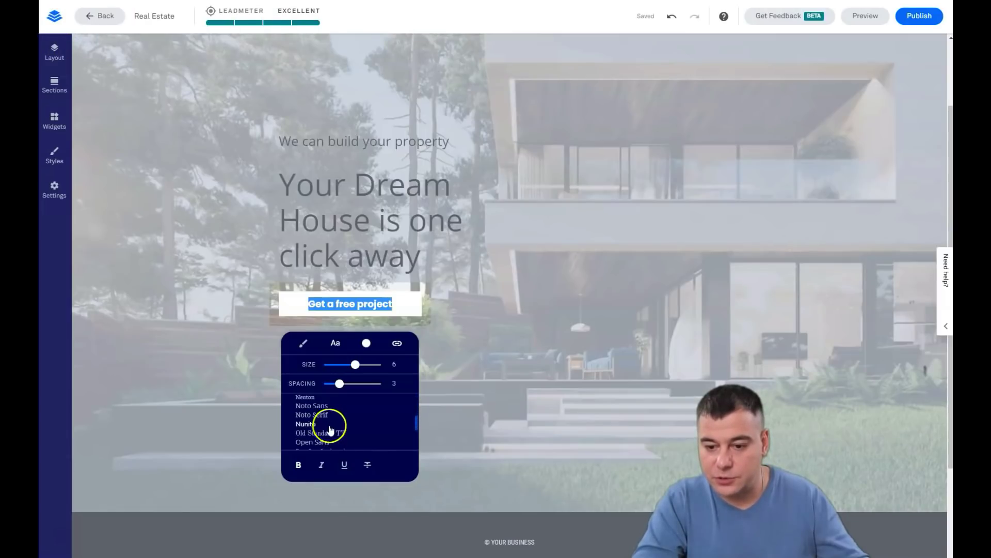
pyautogui.click(320, 442)
pyautogui.click(527, 288)
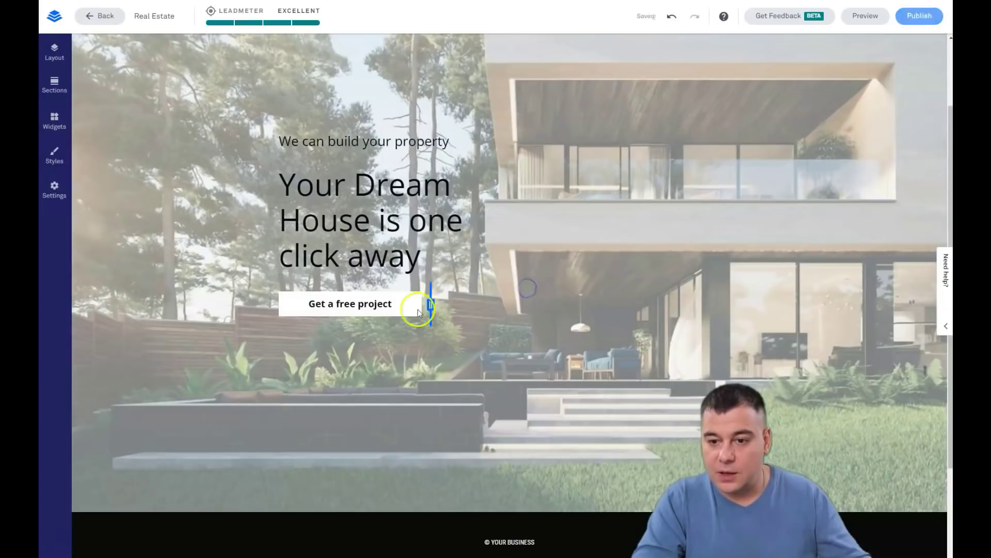
# - Preview the landing page and examine its layout in the tablet and phone views
pyautogui.click(864, 16)
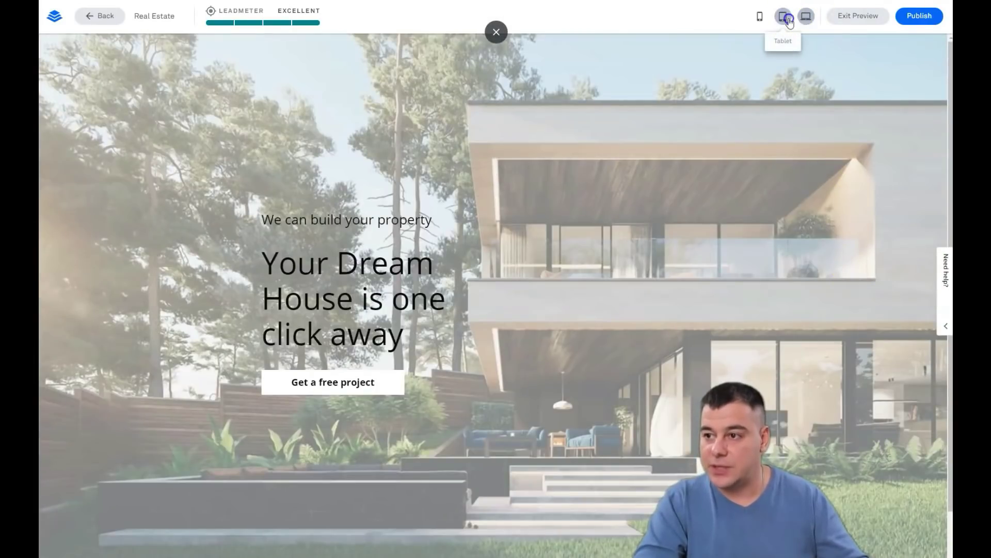
pyautogui.click(783, 16)
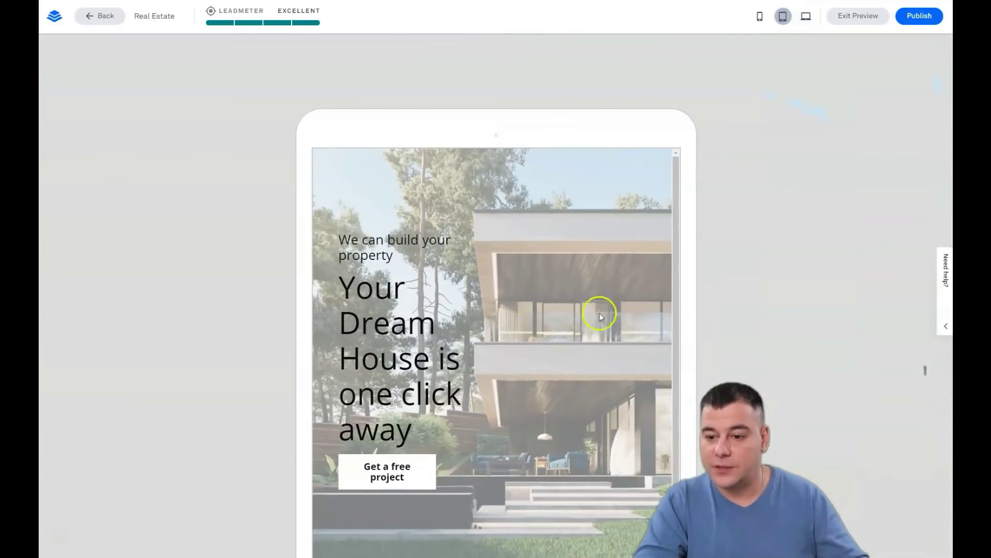
pyautogui.click(759, 16)
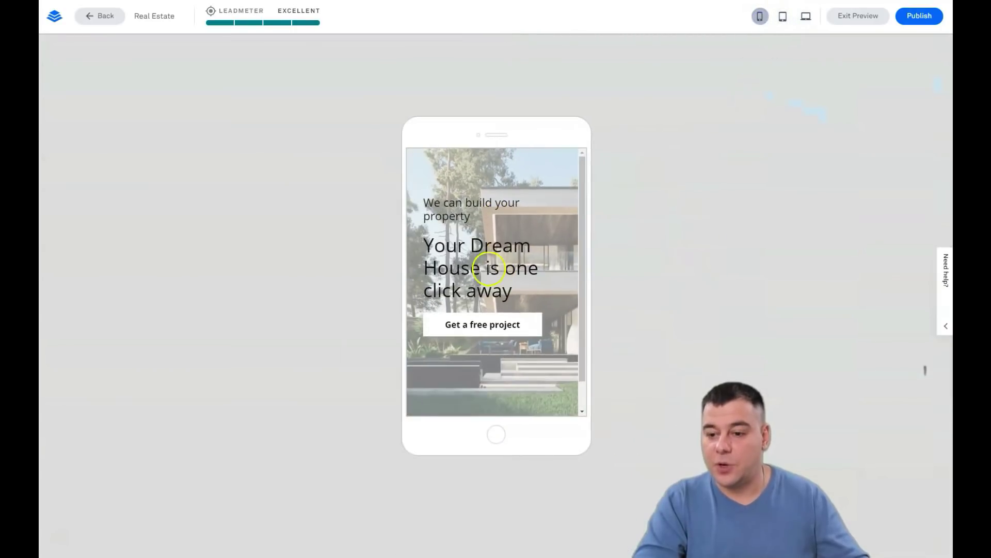
pyautogui.scroll(-1, 529, 307)
pyautogui.scroll(1, 530, 306)
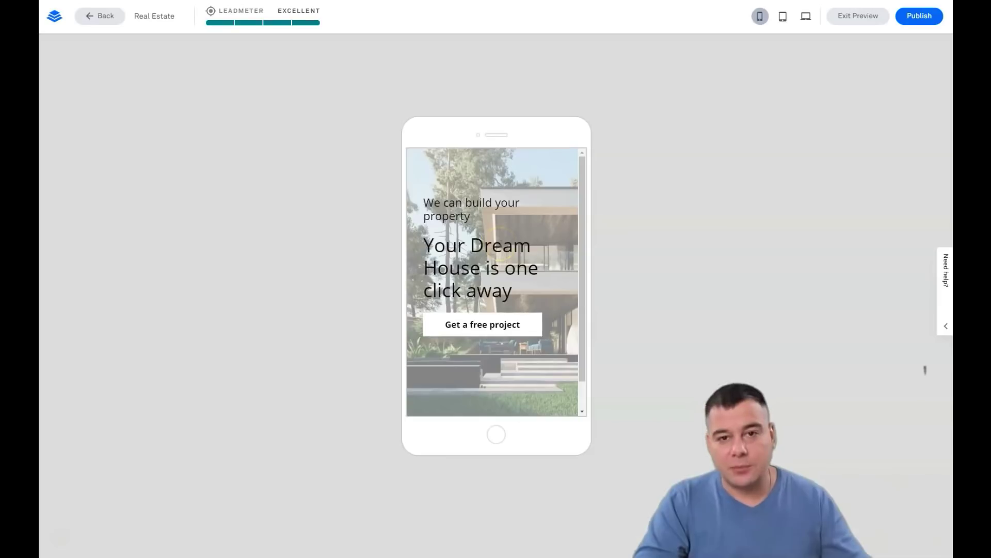
pyautogui.click(783, 16)
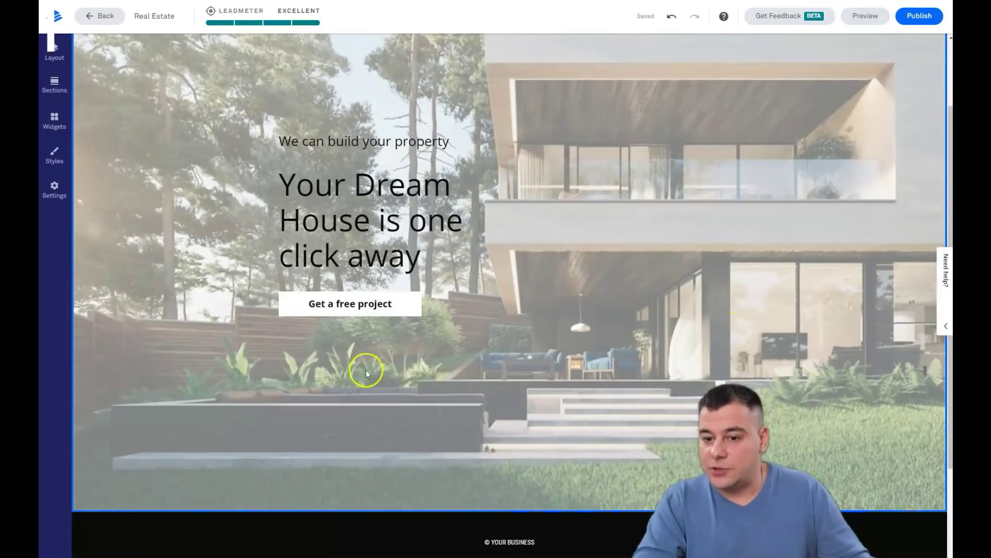
# - Open the pop-up of the "Get a free project" button and remove the word "Workout" from its headline
pyautogui.moveTo(351, 306)
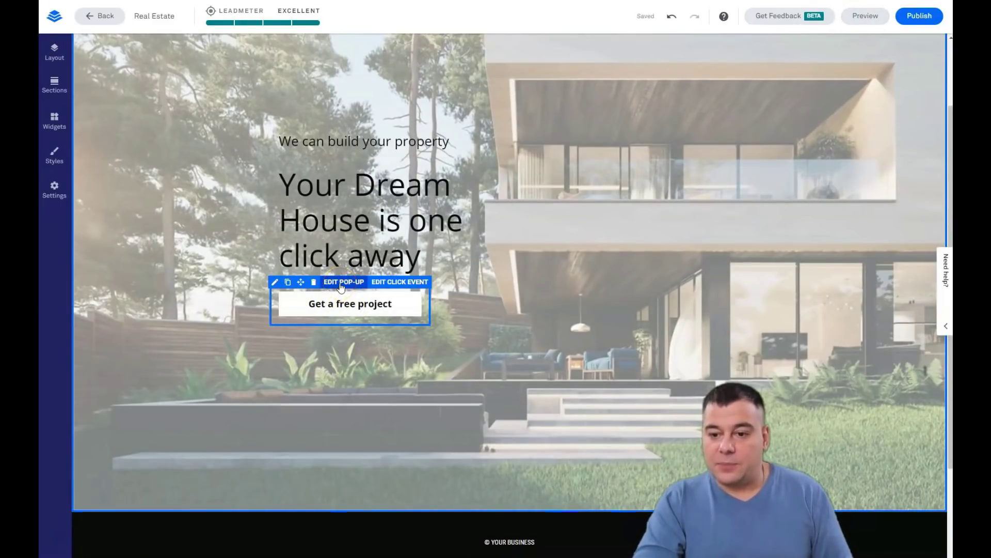
pyautogui.click(341, 283)
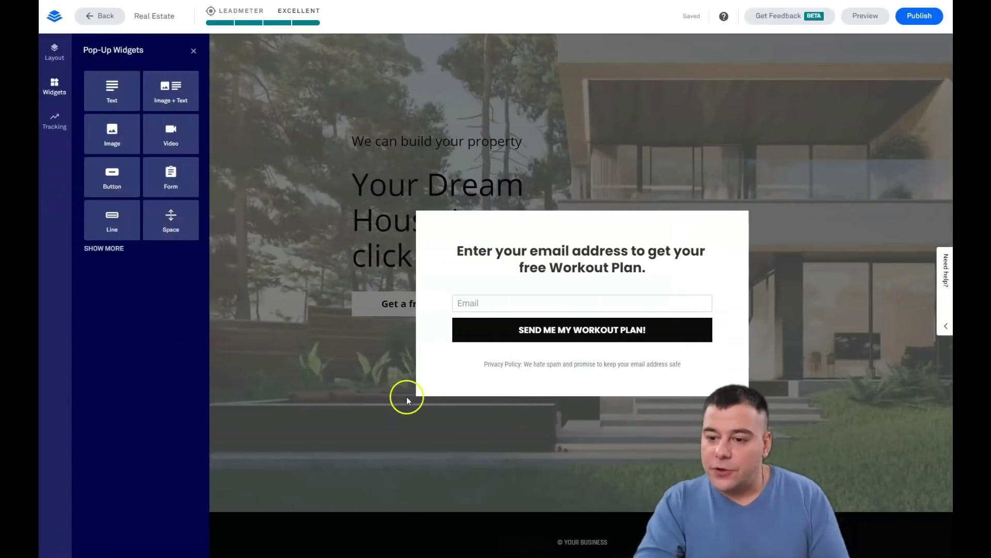
pyautogui.moveTo(576, 253)
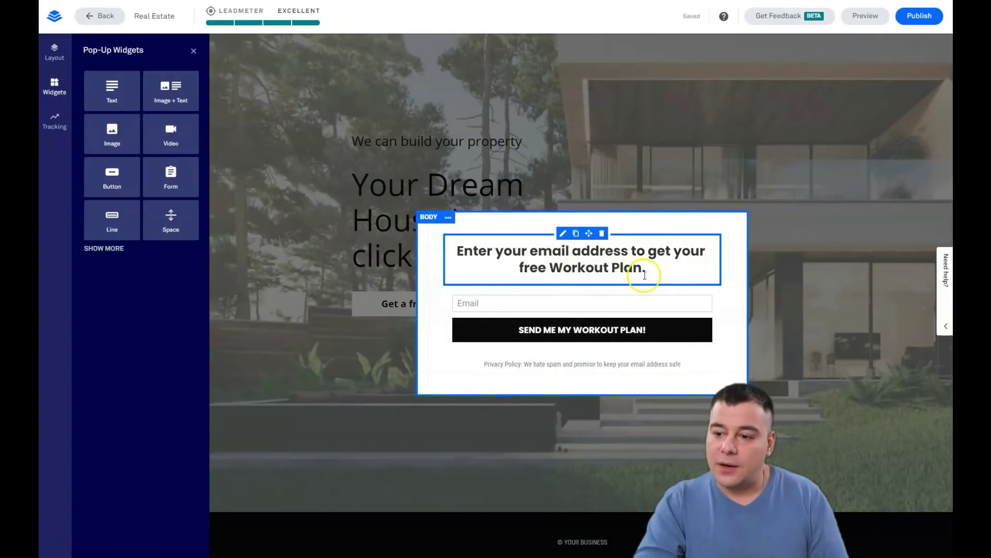
pyautogui.click(609, 267)
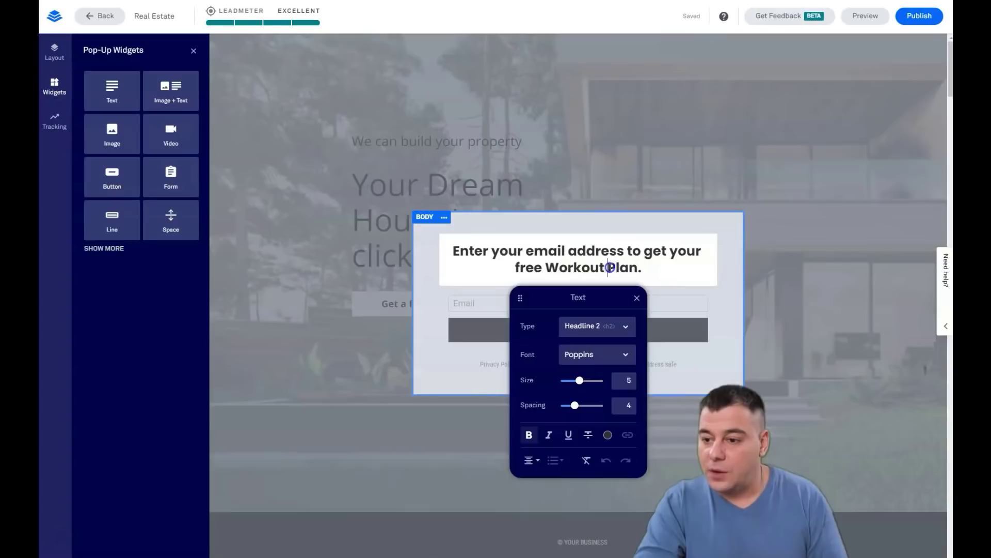
pyautogui.moveTo(609, 268); pyautogui.dragTo(554, 266)
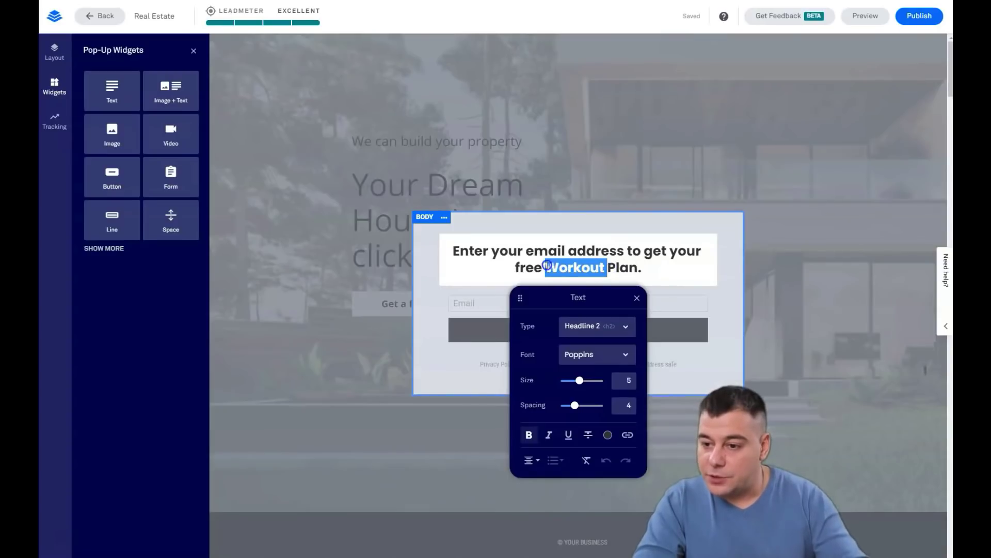
pyautogui.press('BackSpace')
pyautogui.click(623, 268)
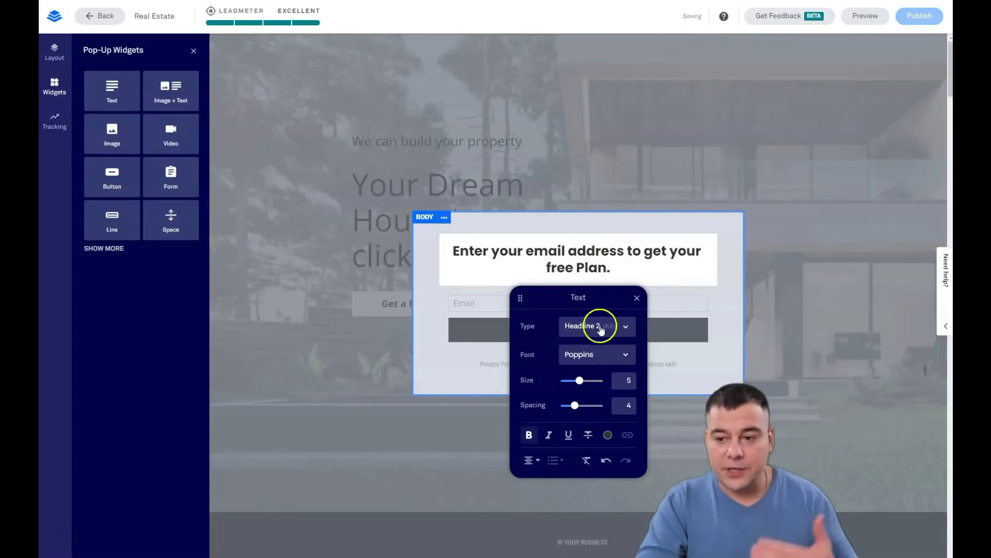
pyautogui.click(627, 327)
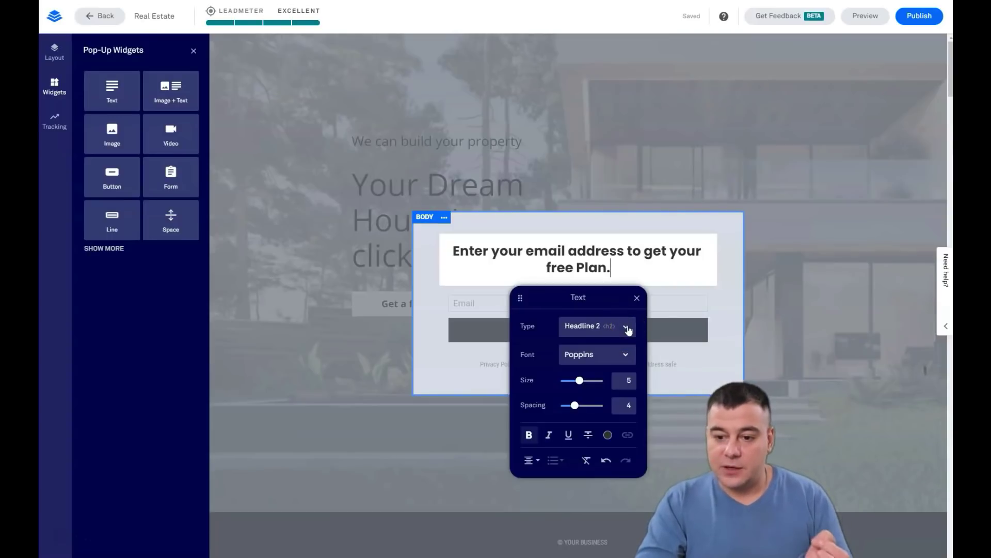
# - Set the font of the whole pop-up headline "Enter your email address to get your free Plan." to Open Sans
pyautogui.click(639, 322)
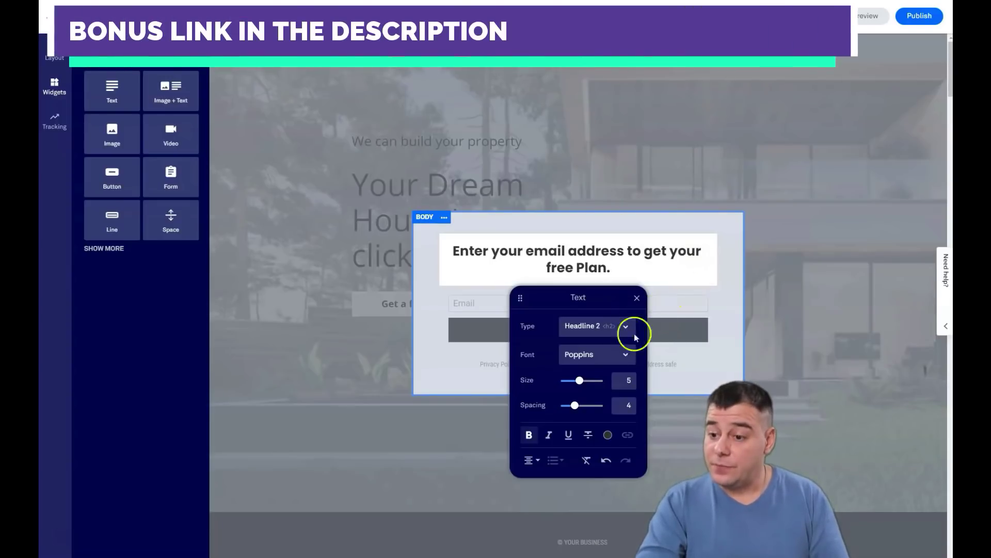
pyautogui.moveTo(611, 268); pyautogui.dragTo(434, 250)
pyautogui.click(625, 355)
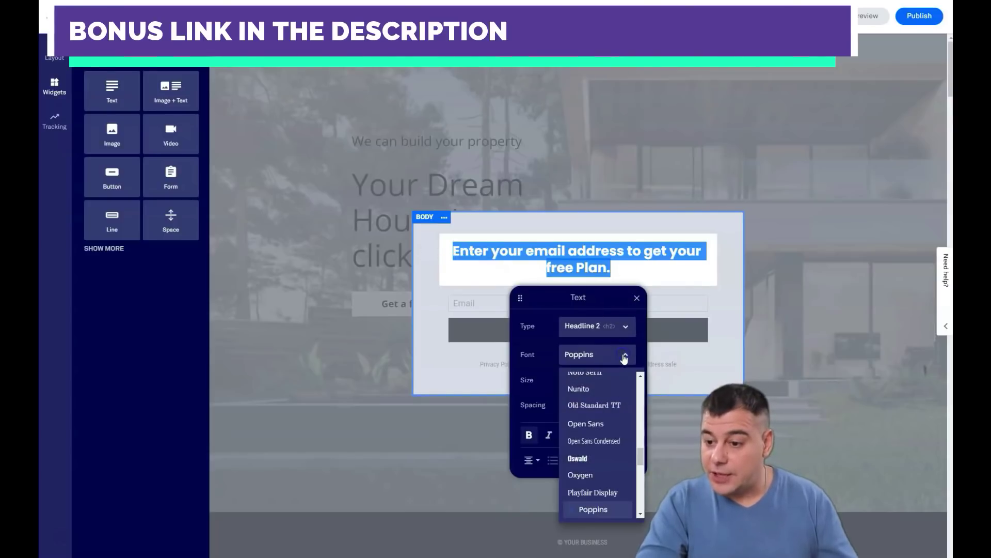
pyautogui.click(586, 423)
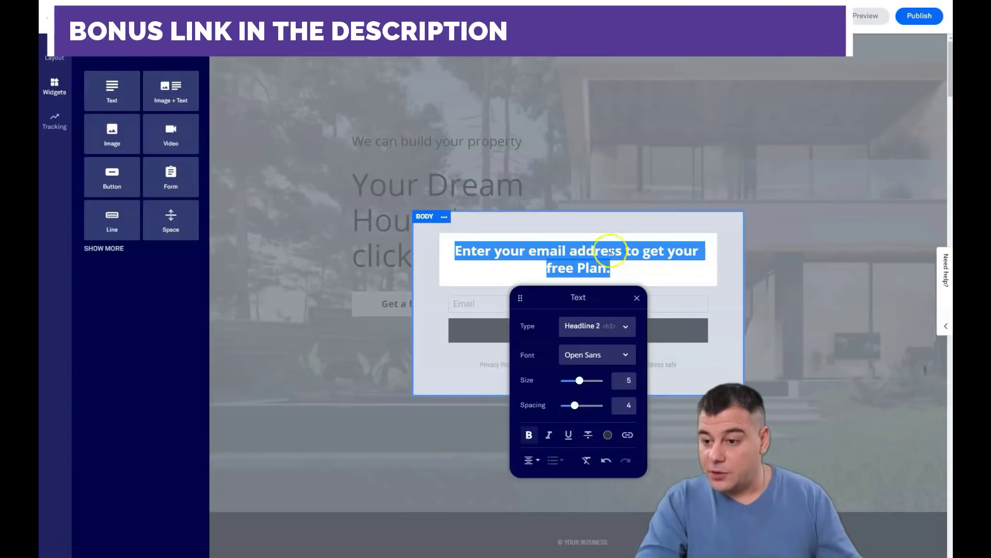
pyautogui.click(686, 268)
# - Remove the word "Workout" from the pop-up's submit button so its text reads "Send me my plan!"
pyautogui.click(519, 304)
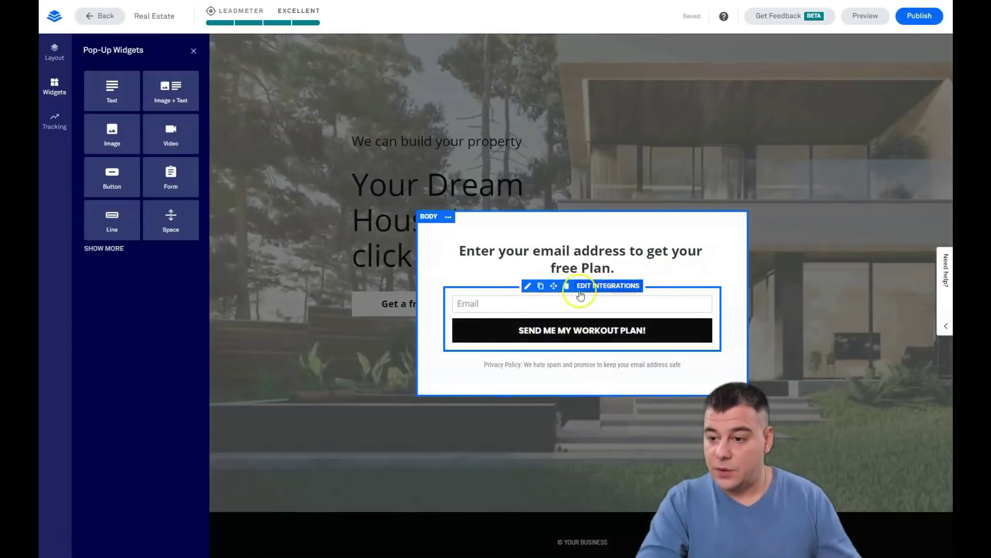
pyautogui.click(599, 330)
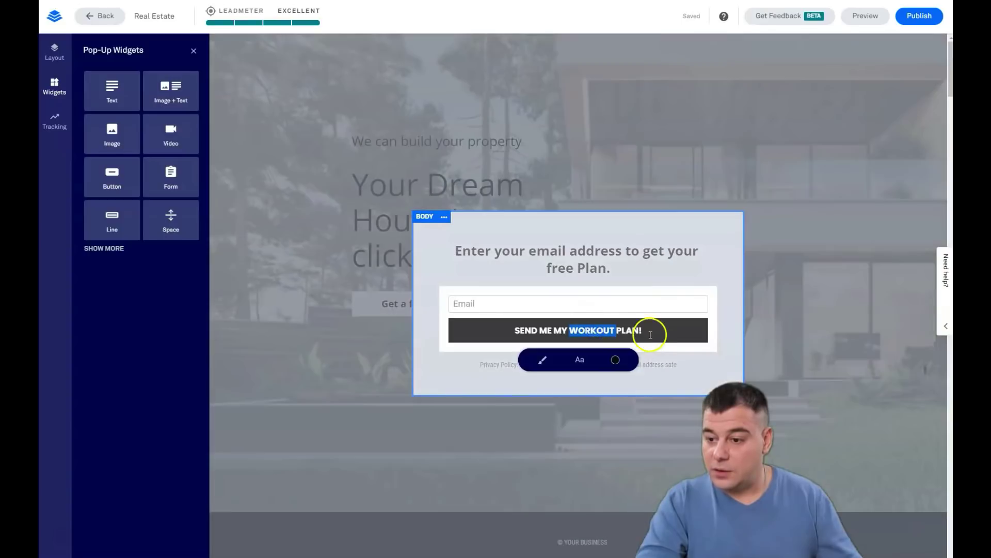
pyautogui.moveTo(645, 330); pyautogui.dragTo(560, 333)
pyautogui.click(647, 330)
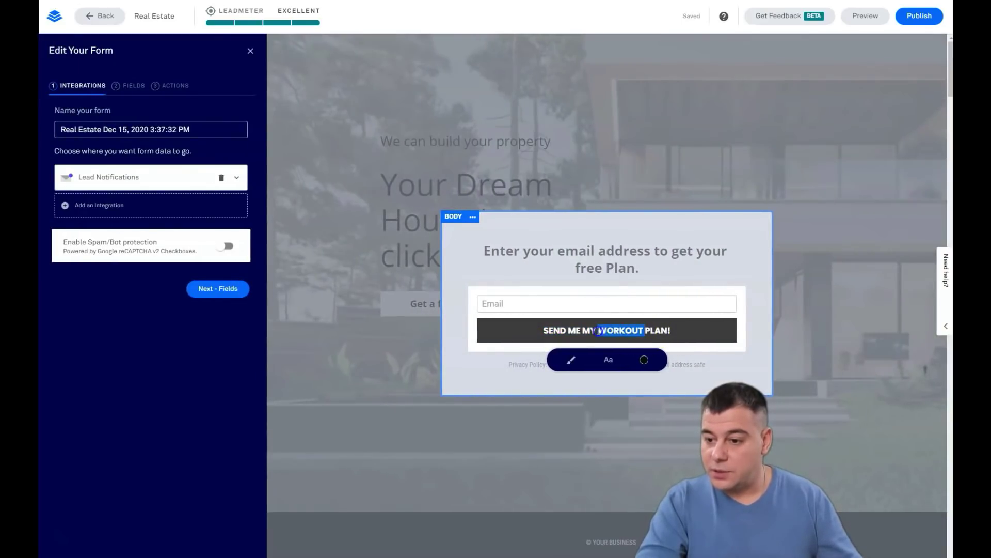
pyautogui.press('BackSpace')
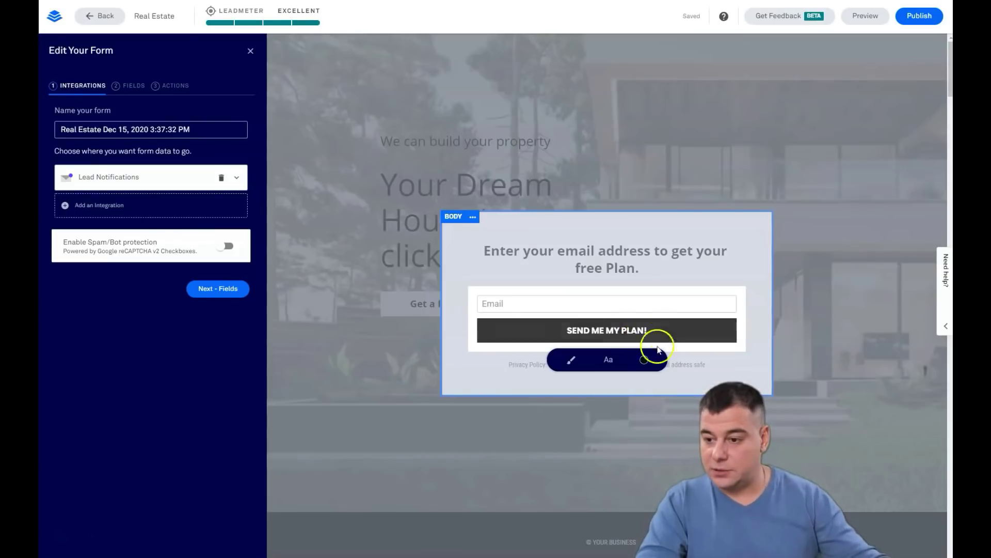
pyautogui.click(600, 414)
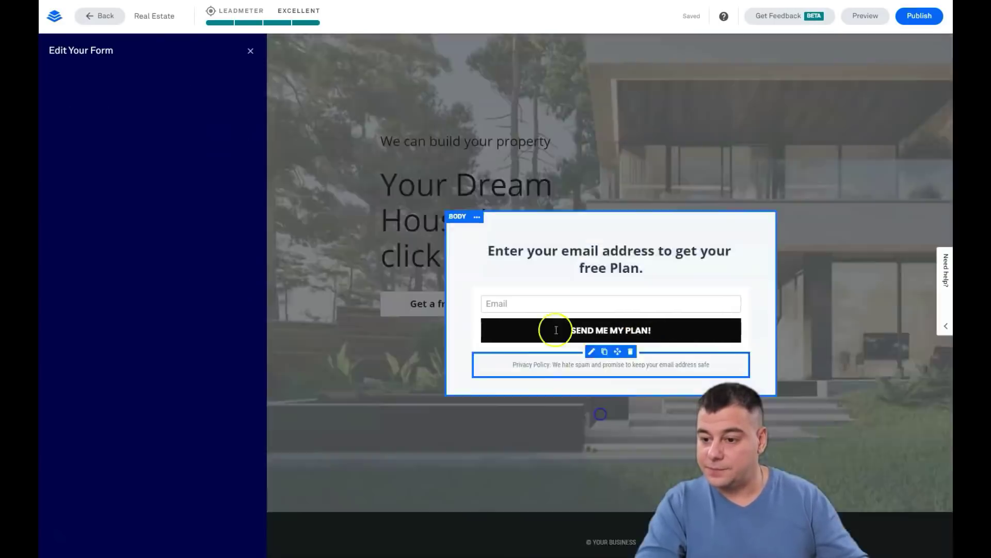
# - Examine the native and Zapier-powered integrations available for the pop-up's email form, then leave the form settings and the pop-up
pyautogui.click(433, 298)
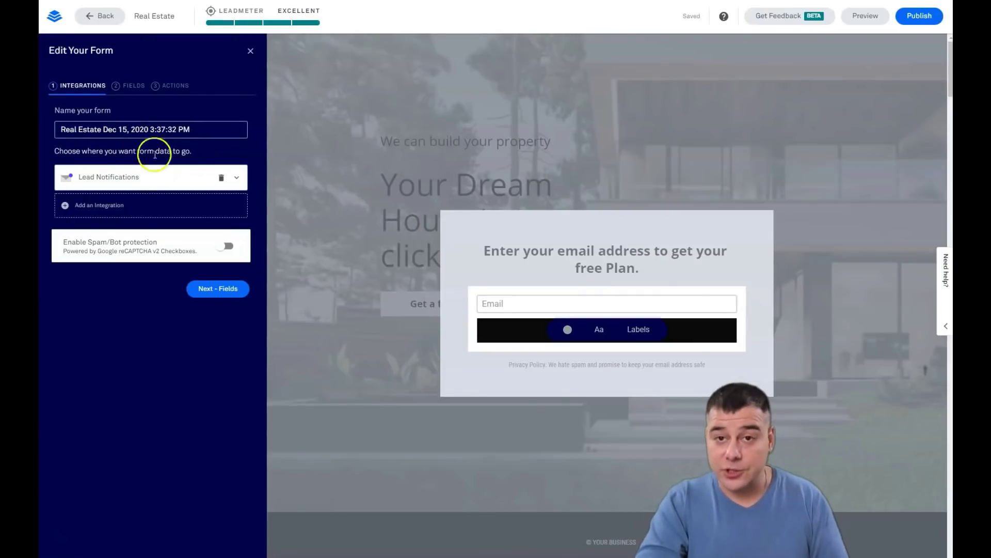
pyautogui.click(63, 206)
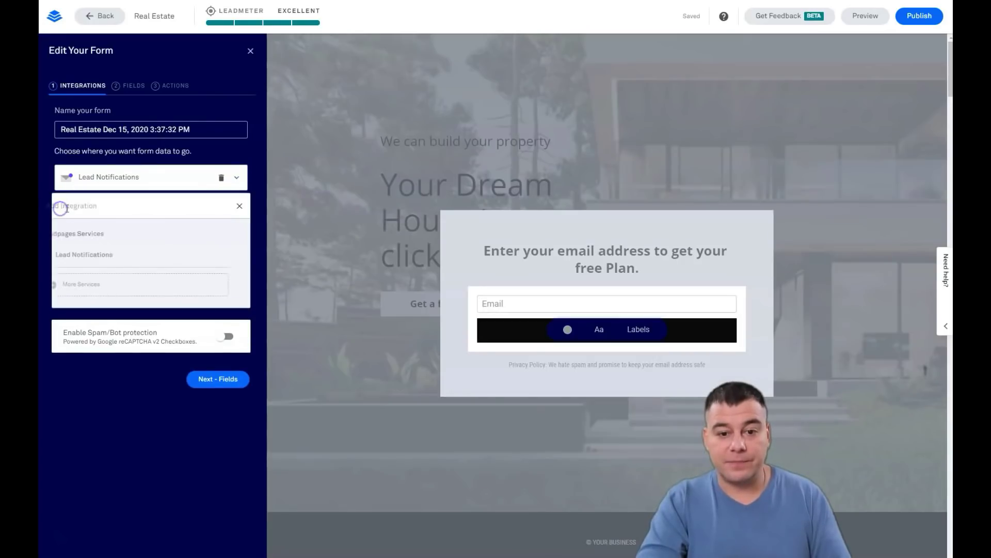
pyautogui.click(82, 285)
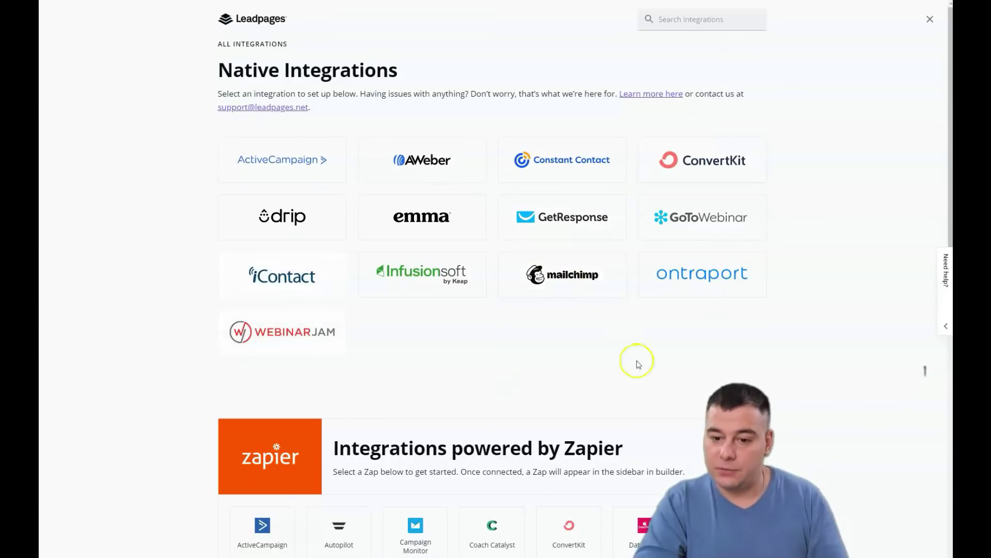
pyautogui.scroll(-3, 621, 237)
pyautogui.scroll(-2, 622, 238)
pyautogui.scroll(-2, 625, 238)
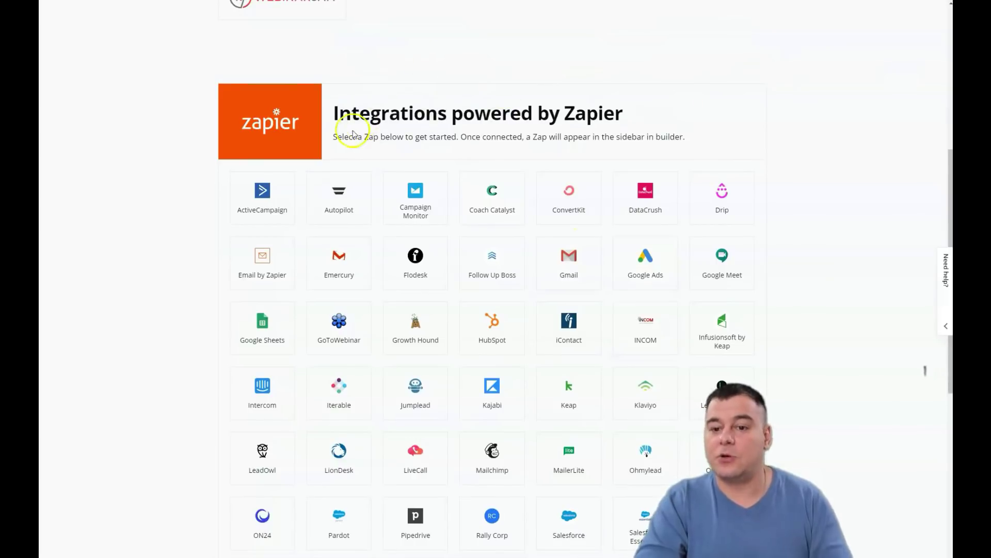
pyautogui.scroll(-5, 488, 209)
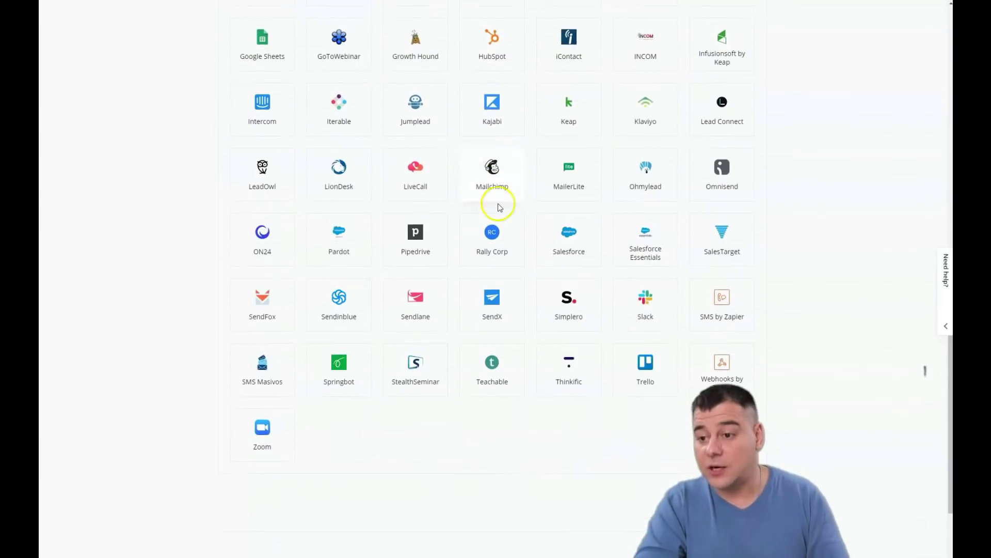
pyautogui.scroll(6, 457, 288)
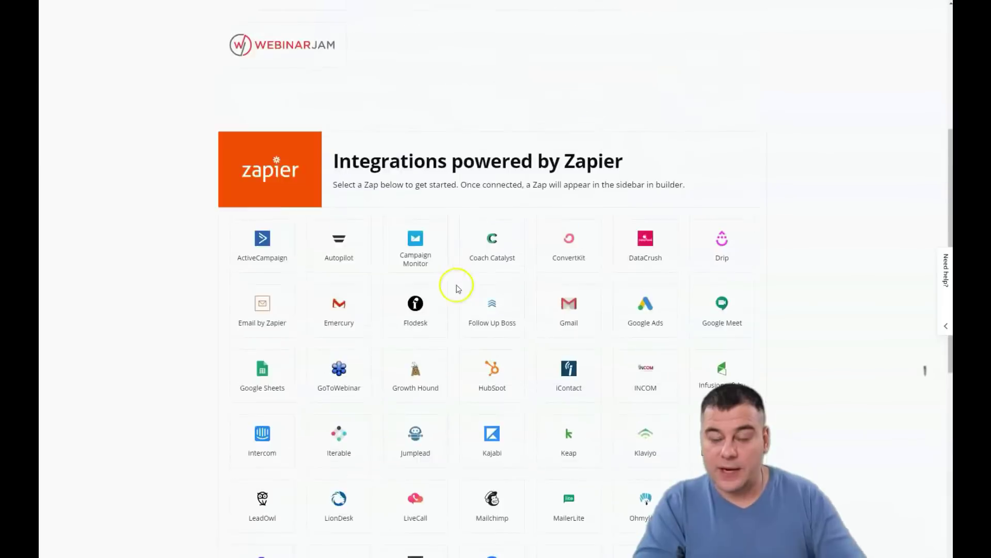
pyautogui.scroll(5, 457, 288)
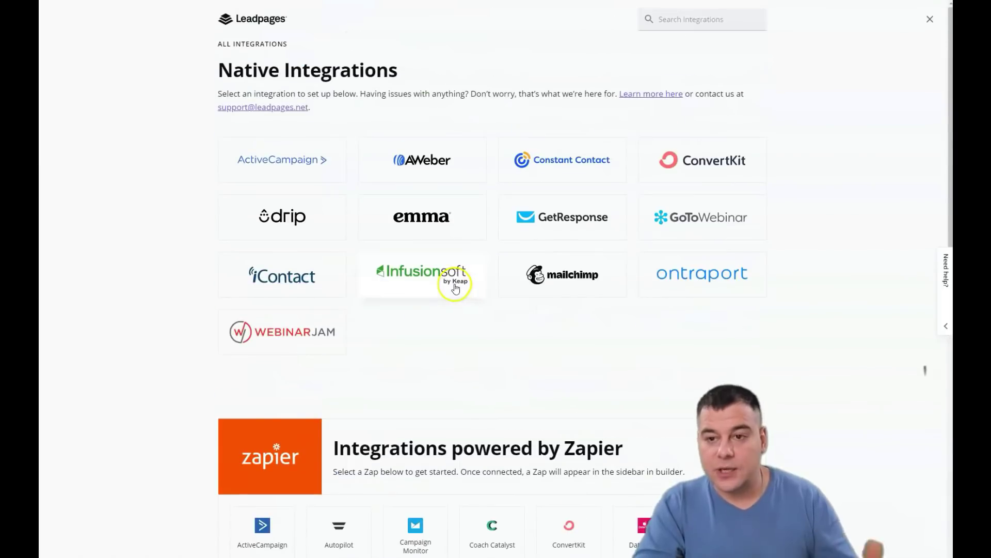
pyautogui.click(930, 21)
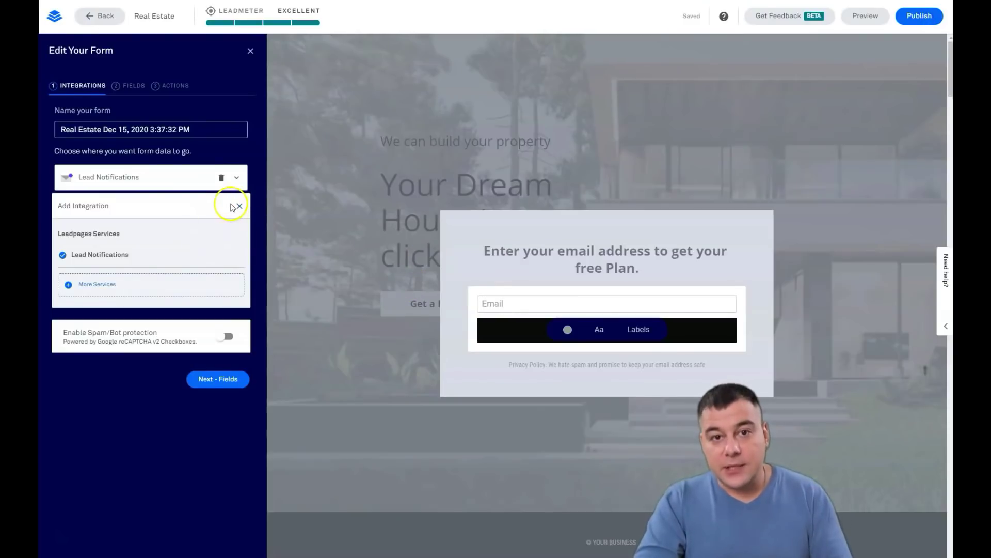
pyautogui.click(297, 190)
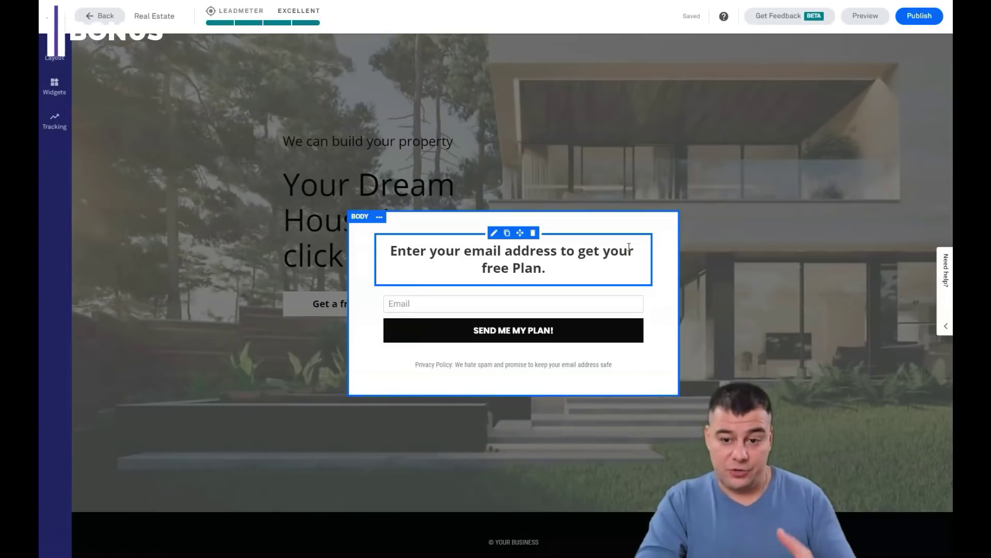
pyautogui.click(688, 175)
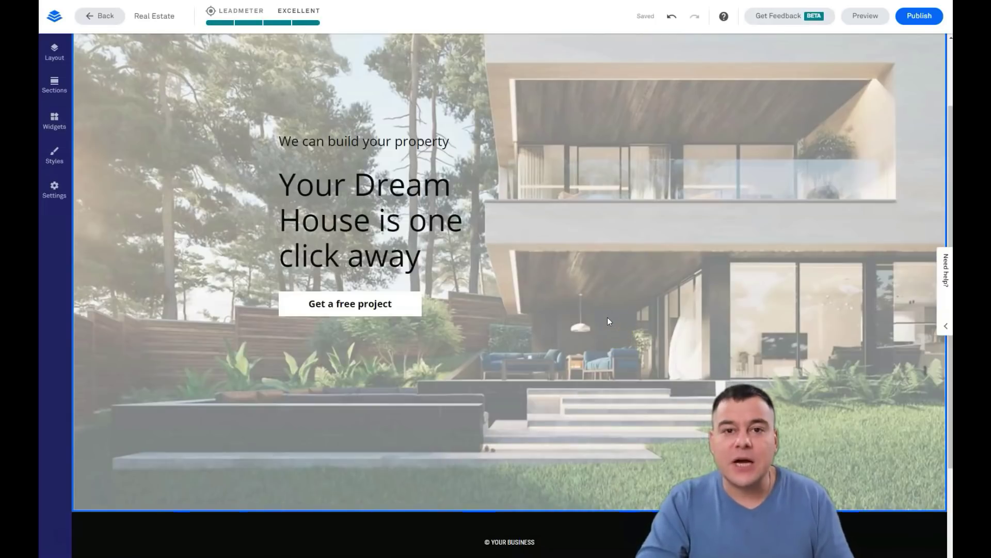
pyautogui.click(592, 318)
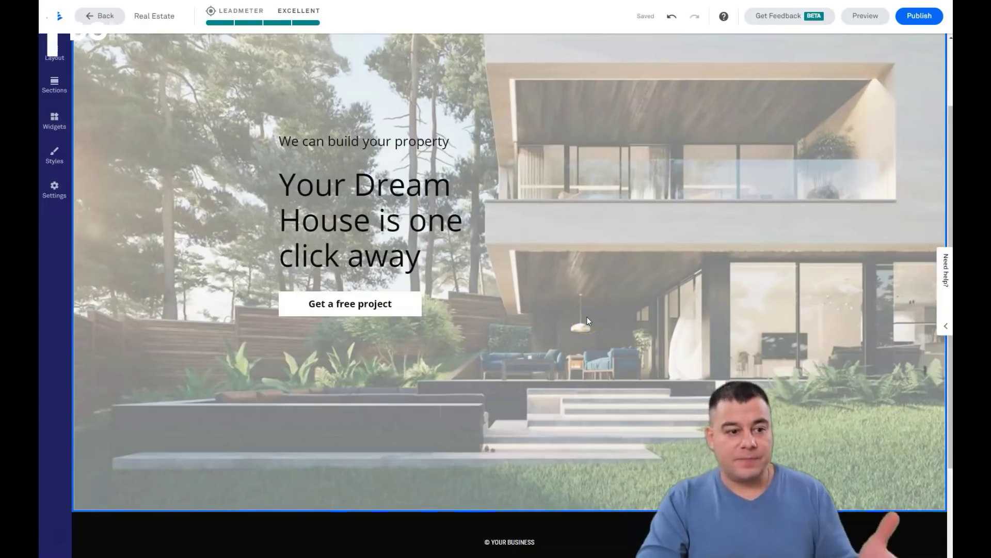
pyautogui.click(515, 326)
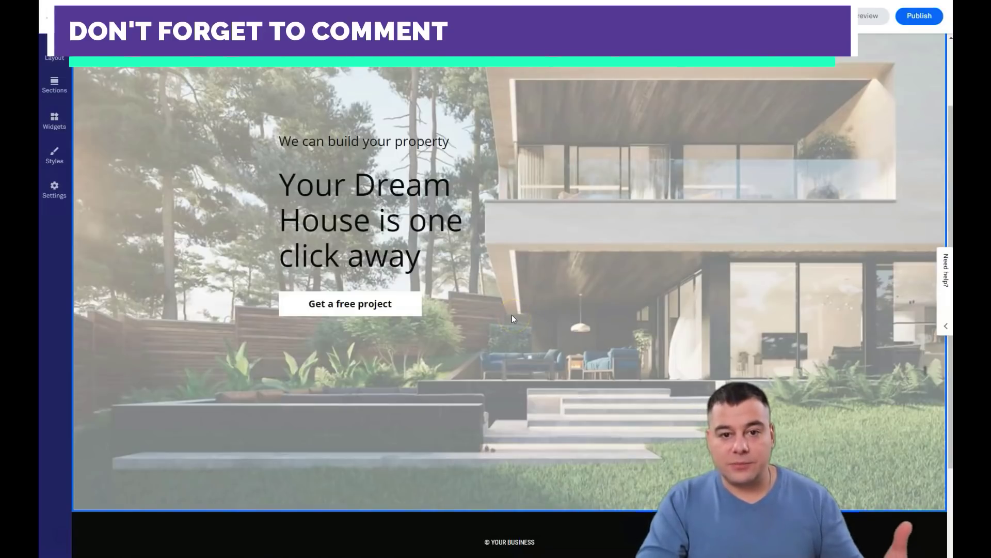
pyautogui.click(491, 336)
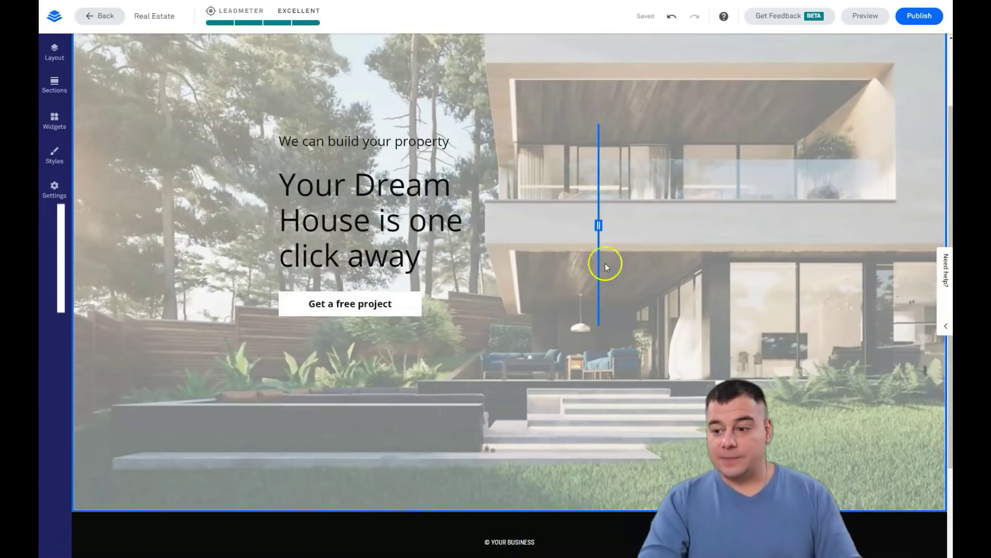
# - Open the preview of the finished landing page
pyautogui.click(866, 15)
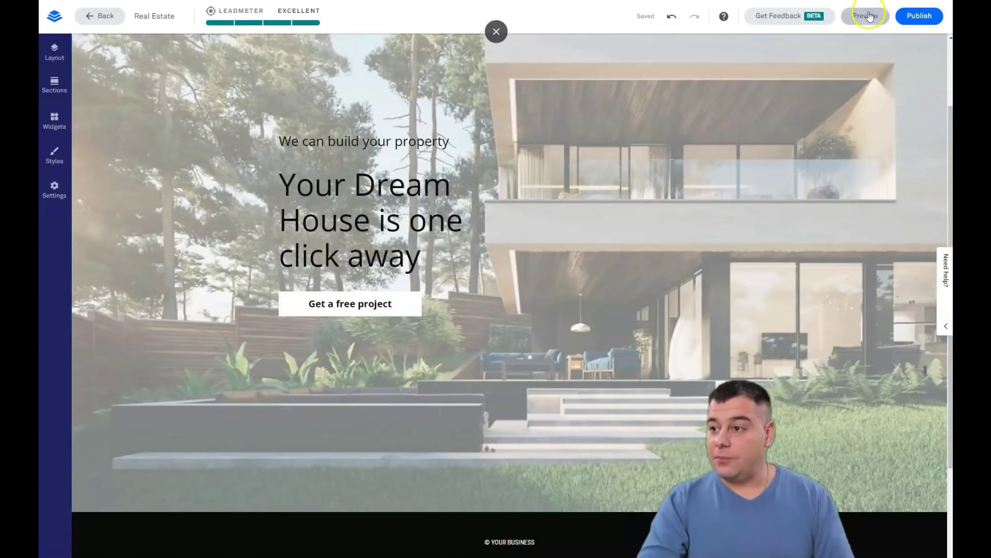